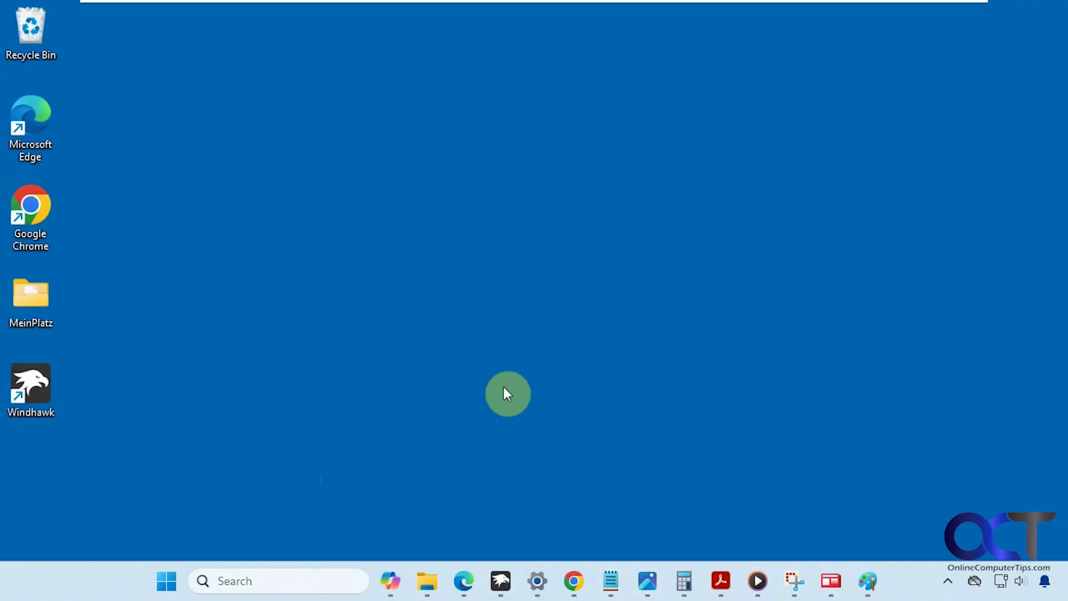
- Launch Windhawk from its taskbar icon to reach the Home page of installed mods
click(500, 576)
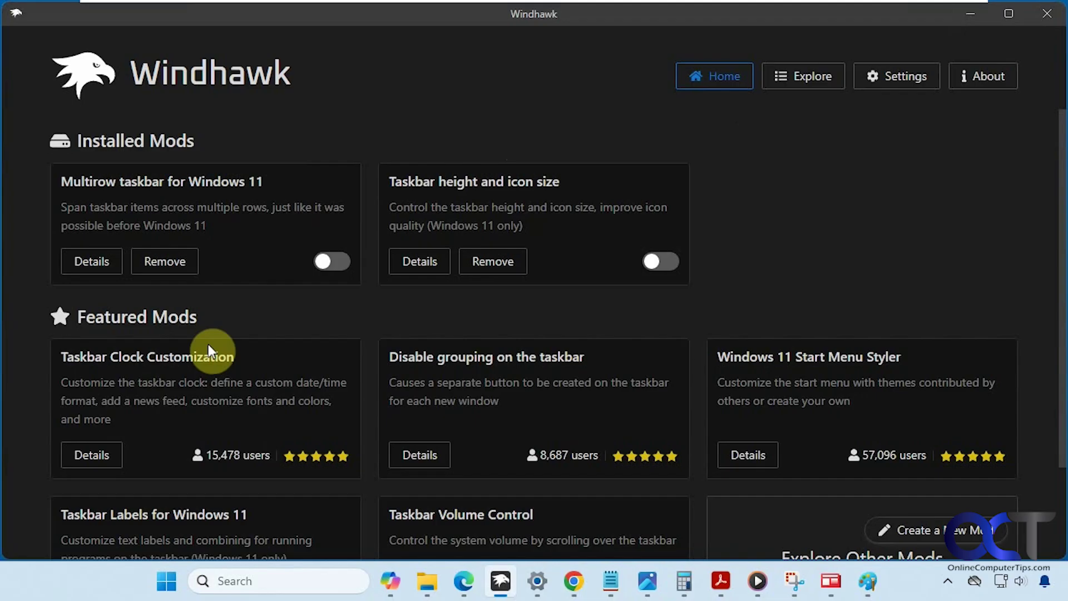
- Browse the Explore mod catalogue, stopping briefly at Home before returning to Explore
click(797, 81)
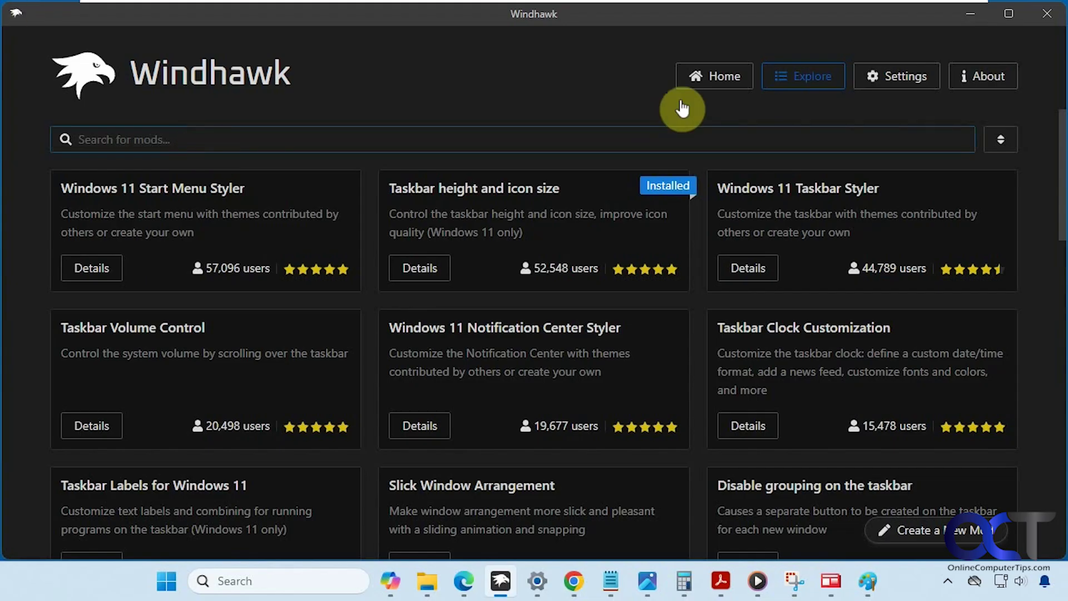
click(702, 84)
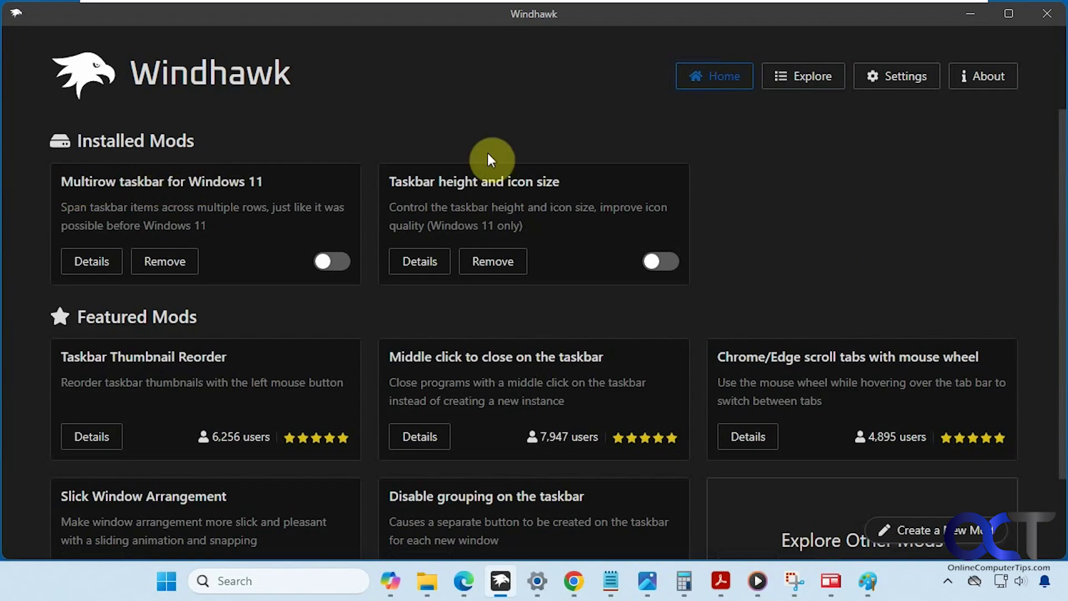
click(817, 83)
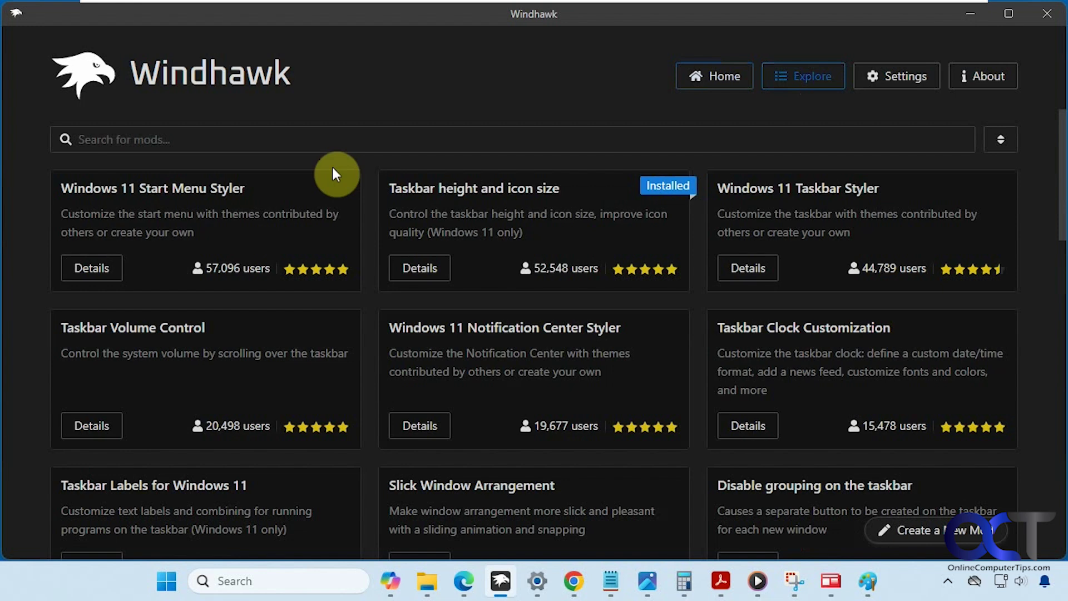
- Look at the Windows 11 Taskbar Styler details, then enable the Multirow taskbar for Windows 11 mod
click(754, 269)
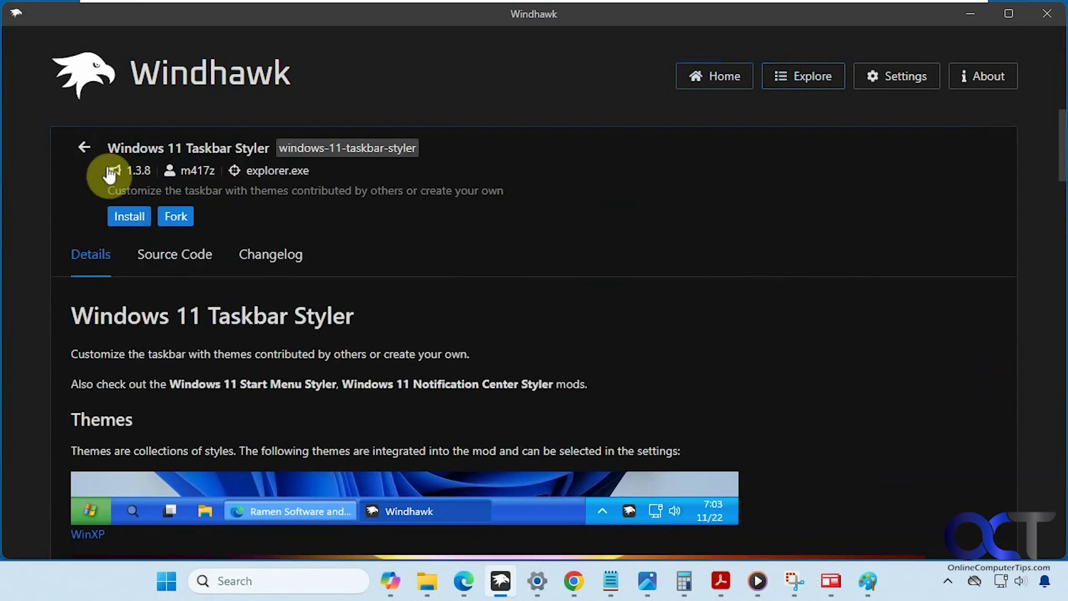
click(84, 147)
click(705, 82)
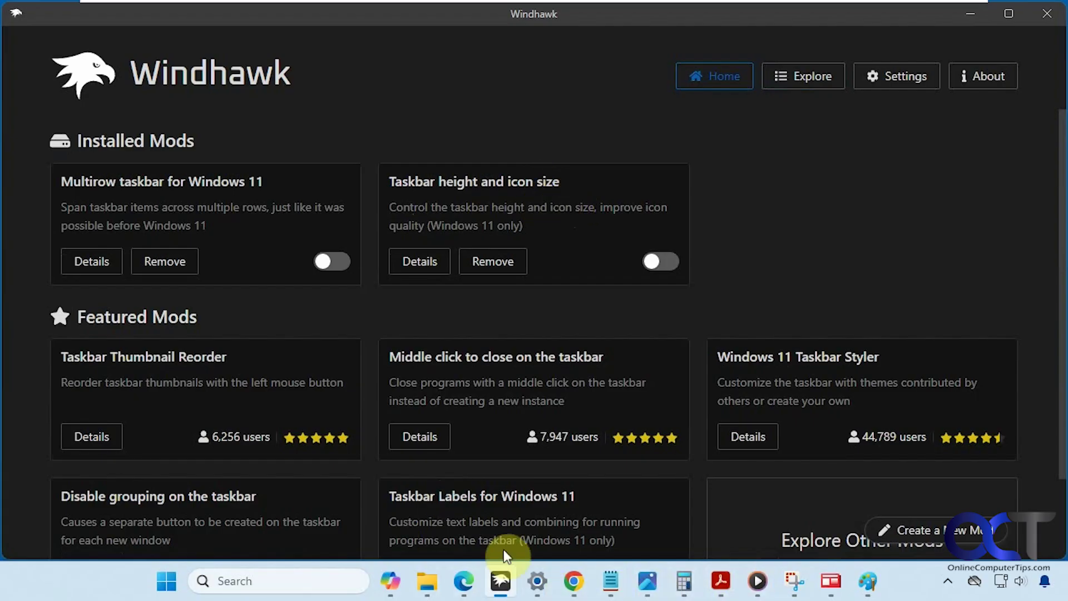
click(335, 263)
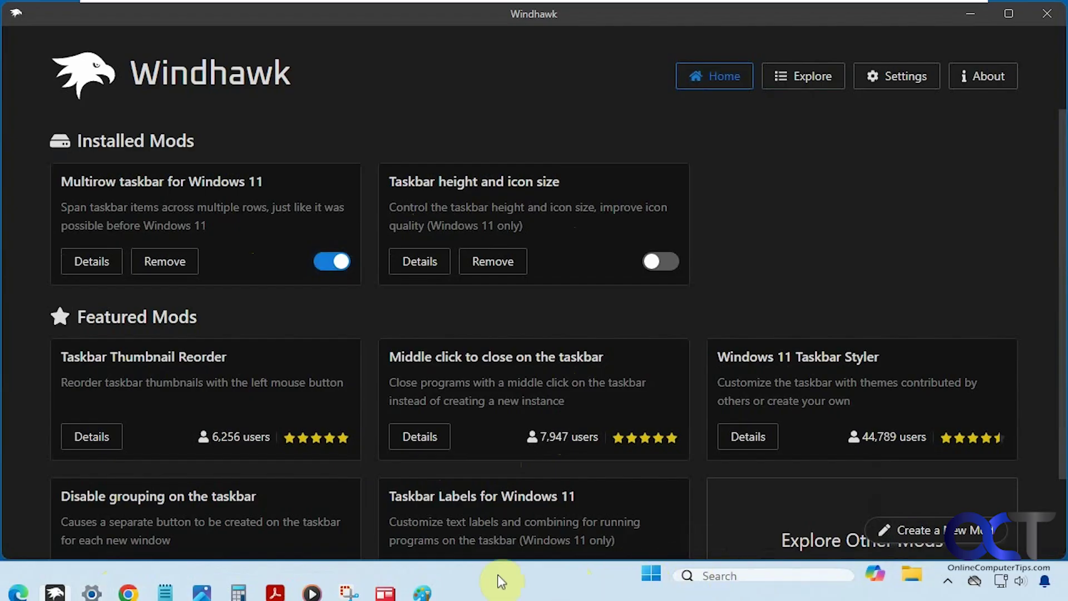
- Set Taskbar alignment to Left in the Windows taskbar settings
click(106, 593)
scroll(486, 487, up, 4)
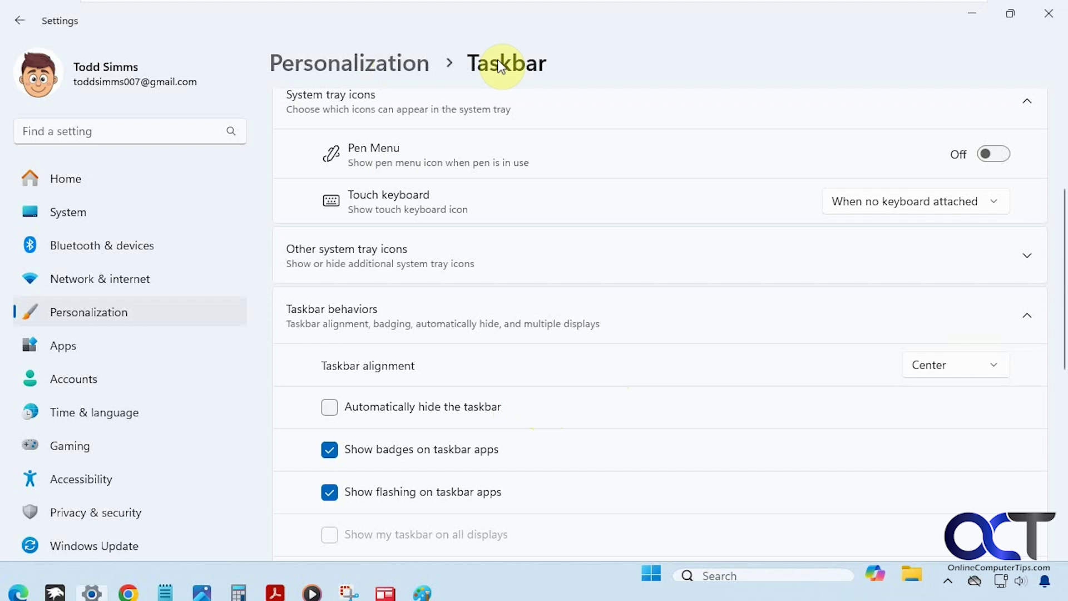
click(949, 364)
click(926, 334)
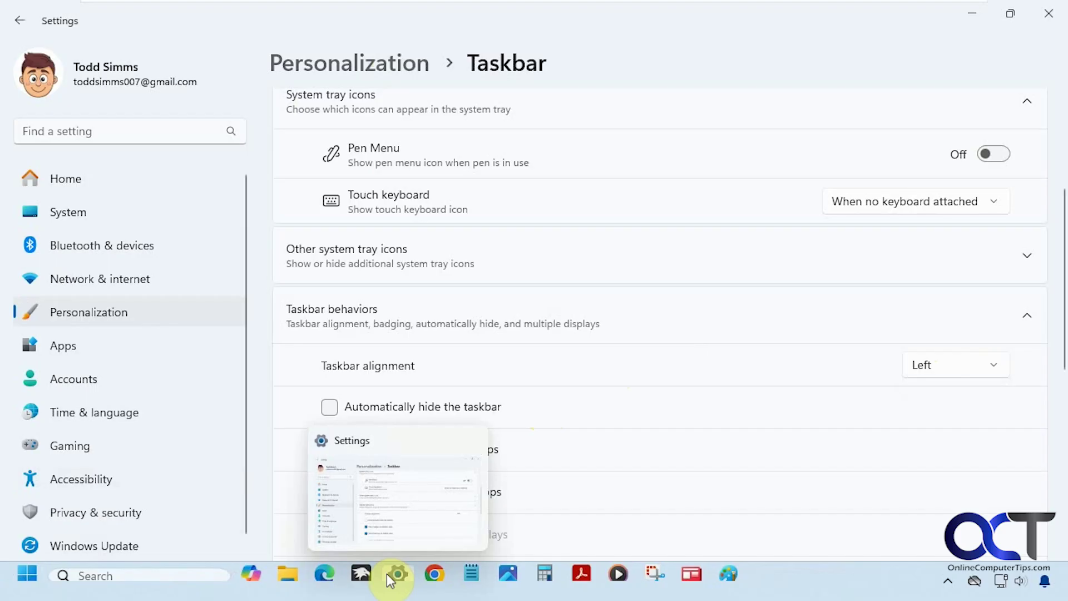
- Set Combine taskbar buttons and hide labels to Never
scroll(796, 503, down, 1)
scroll(796, 504, down, 5)
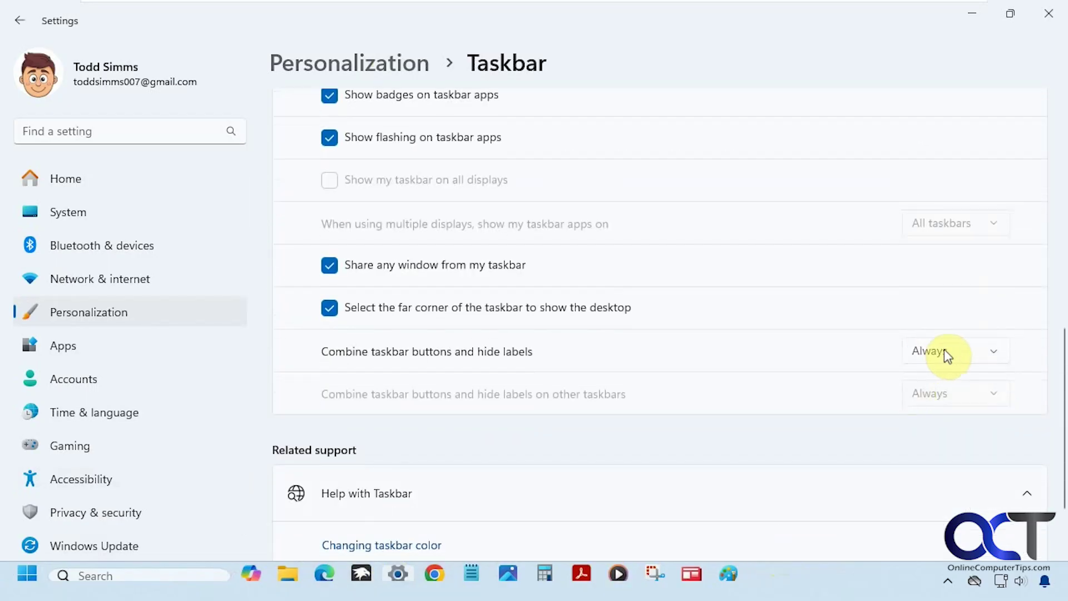
click(943, 350)
click(926, 413)
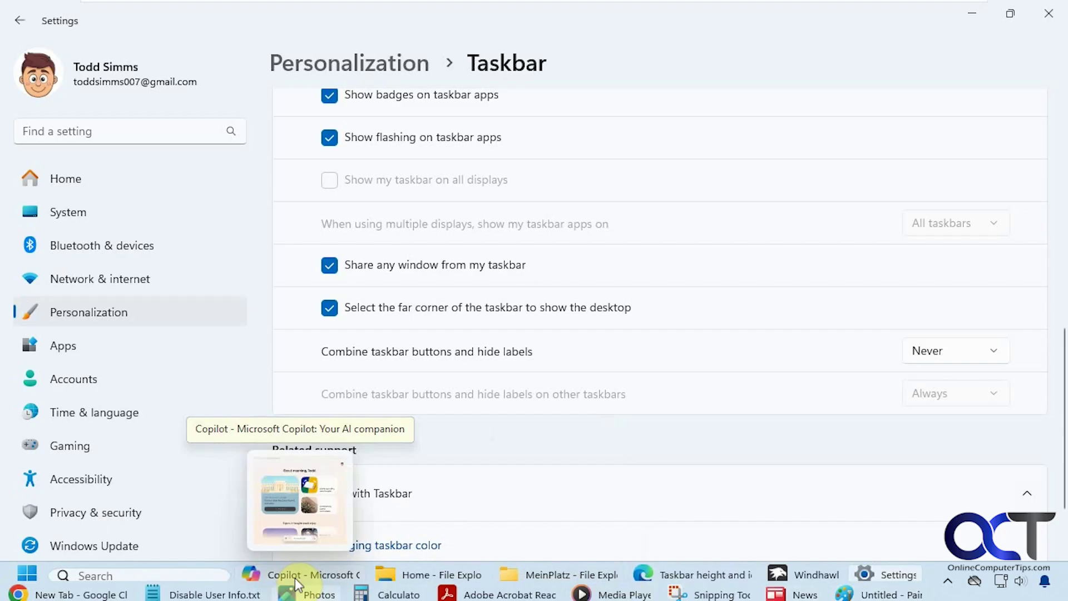
mouse_move(650, 583)
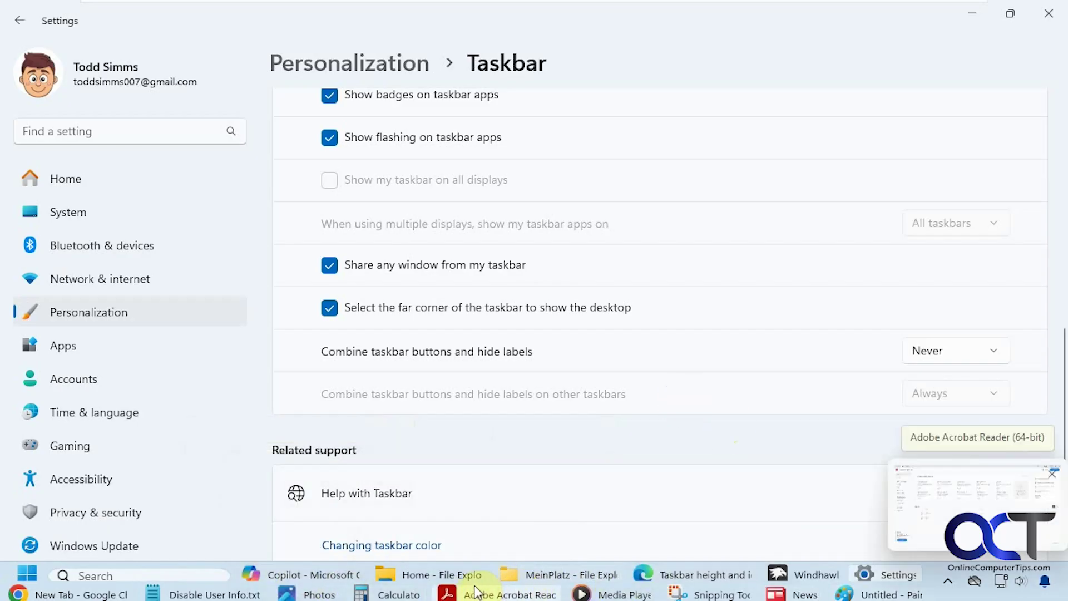
mouse_move(484, 570)
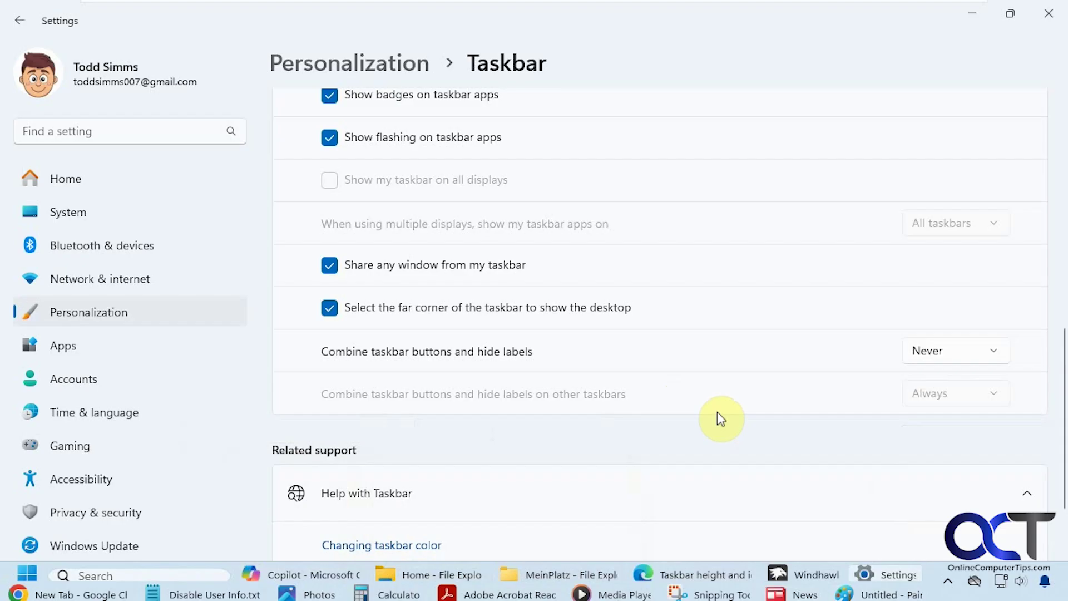
- Enable the Taskbar height and icon size mod and bring up its settings
click(813, 575)
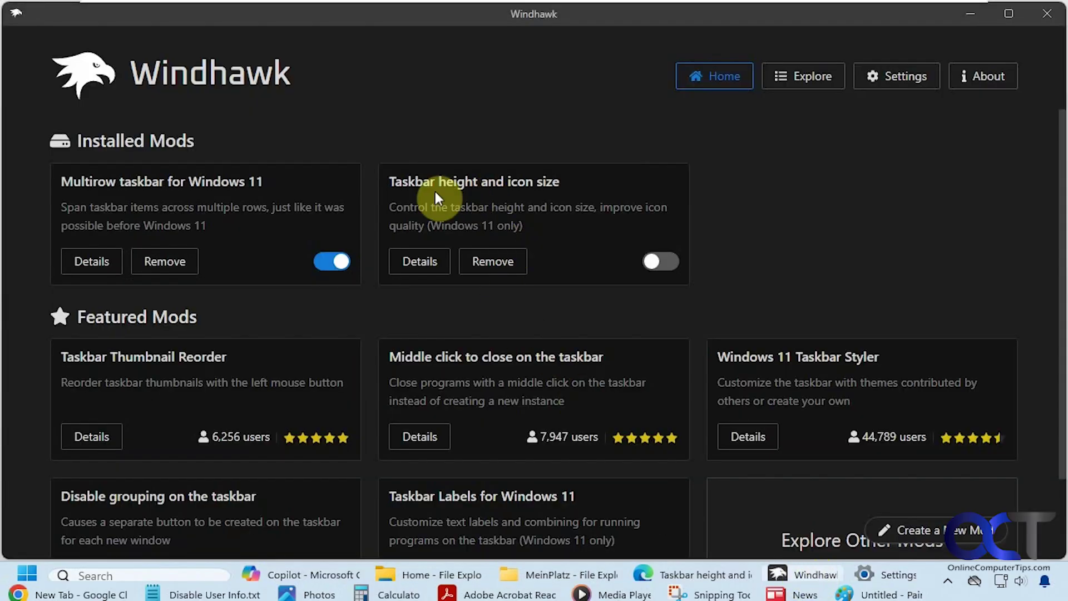
click(660, 262)
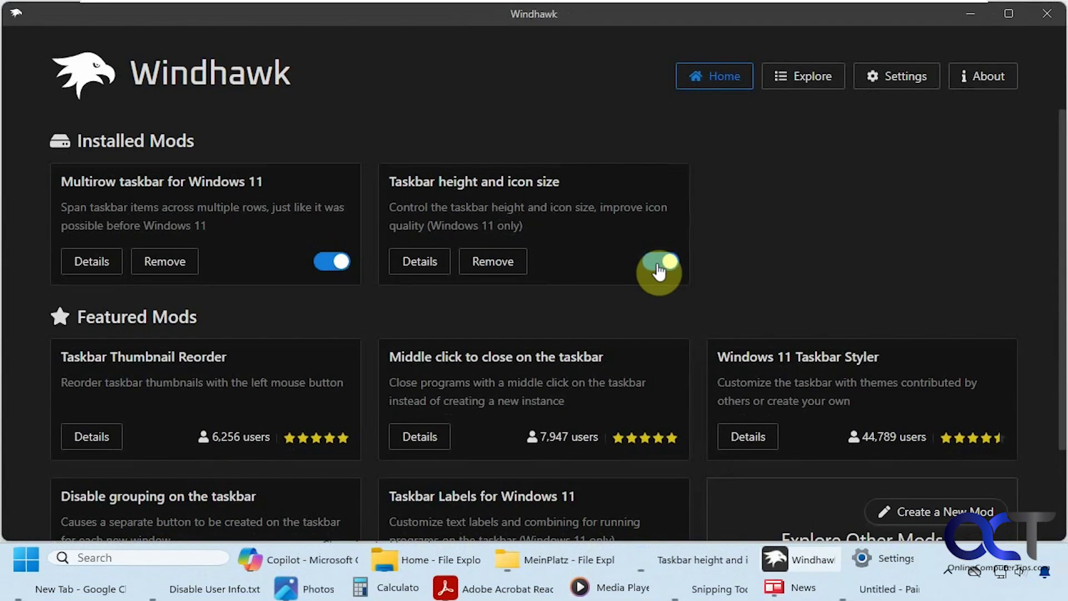
click(420, 262)
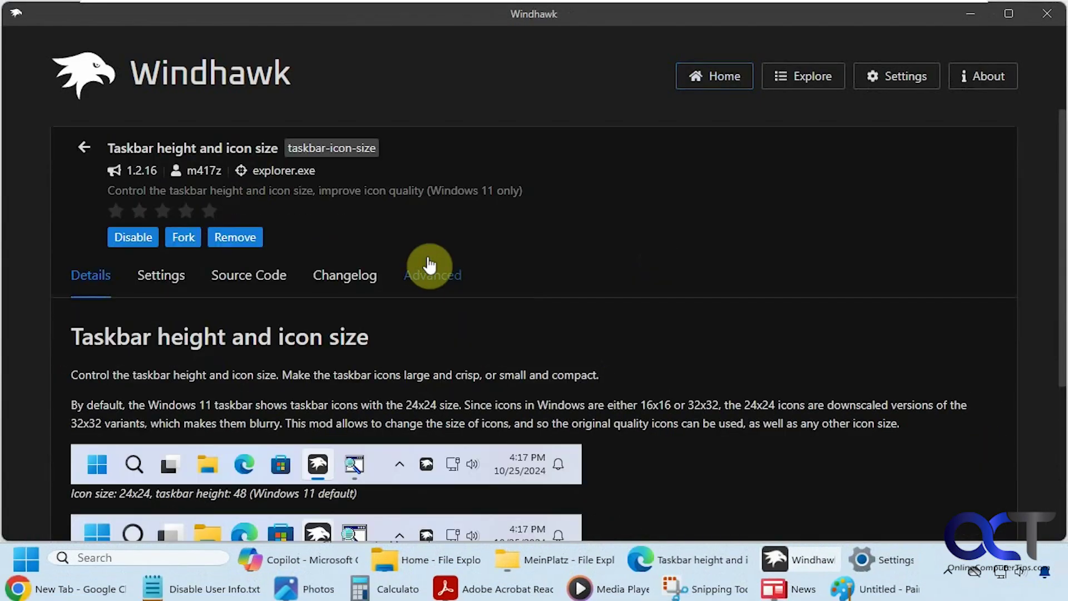
click(161, 281)
scroll(262, 386, down, 2)
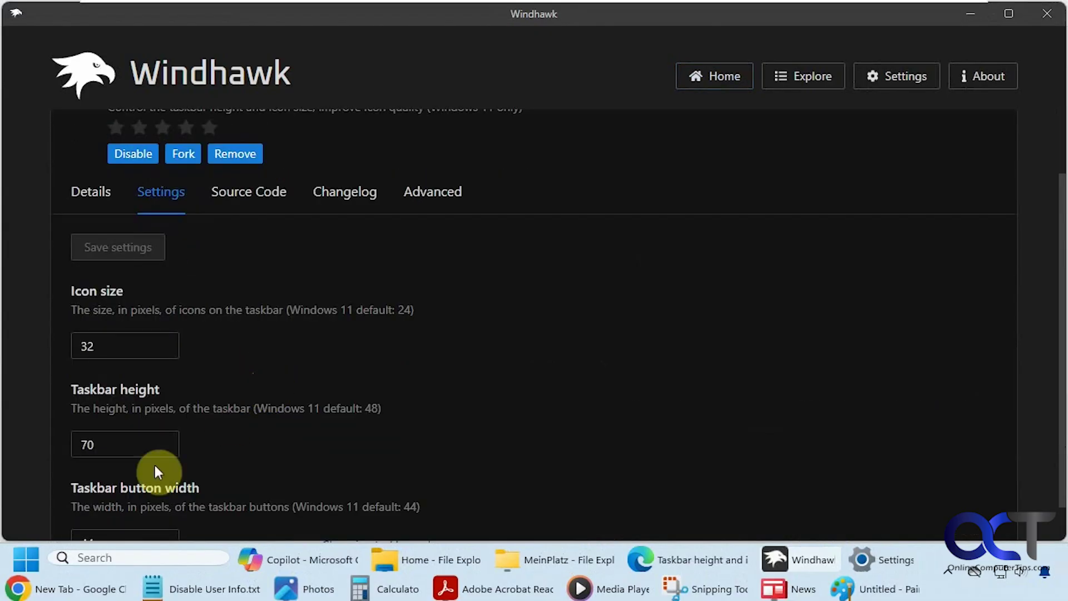
- Save taskbar heights of 52 and then 100 px, and finally settle on 70 px
drag(110, 445, 34, 442)
text(52)
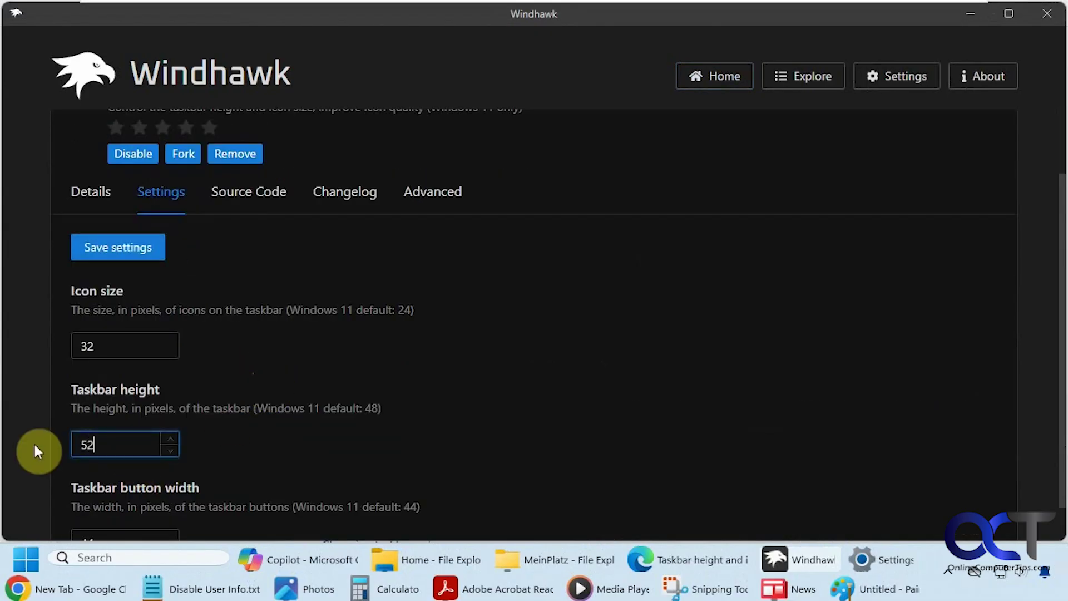
click(124, 245)
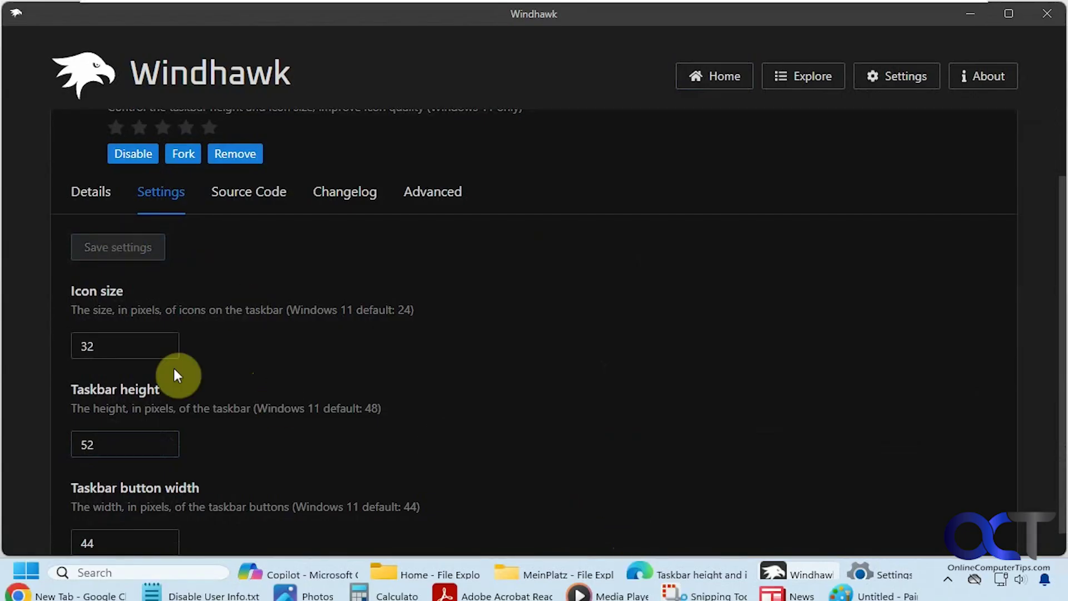
drag(103, 441, 61, 449)
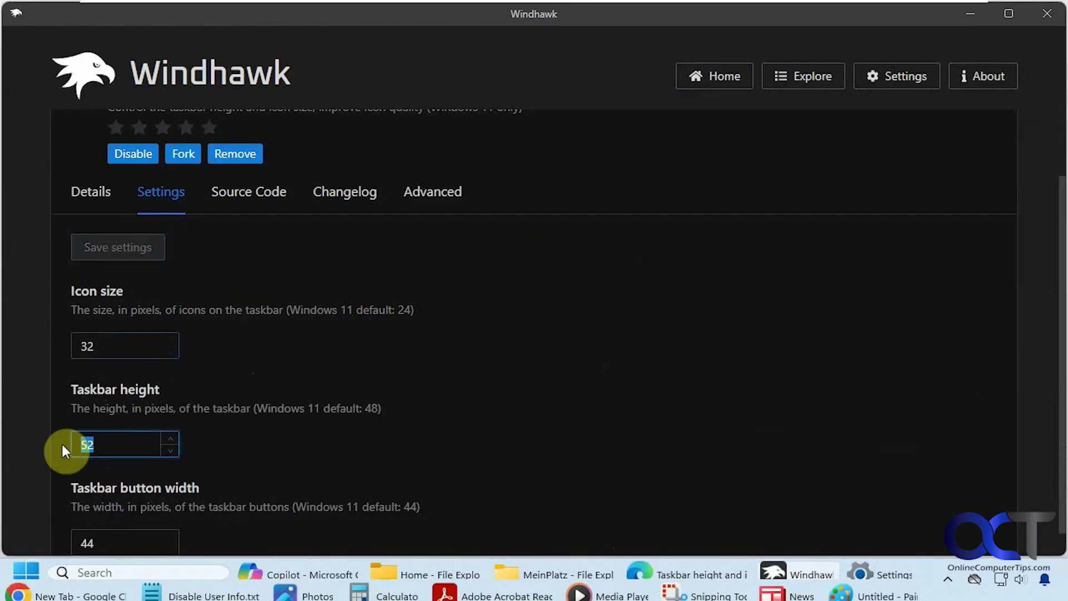
text(100)
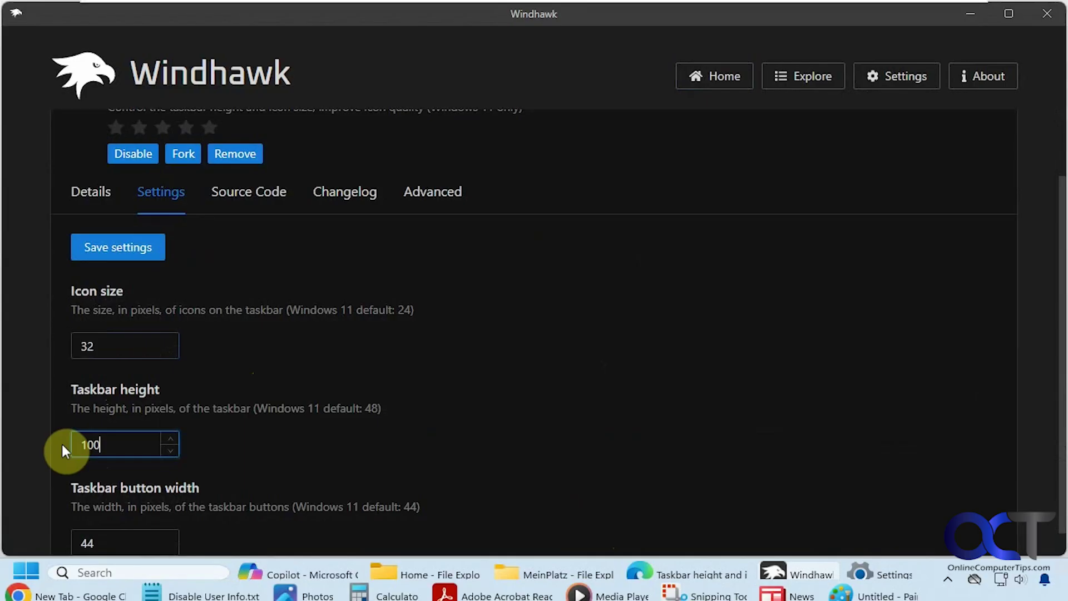
click(128, 254)
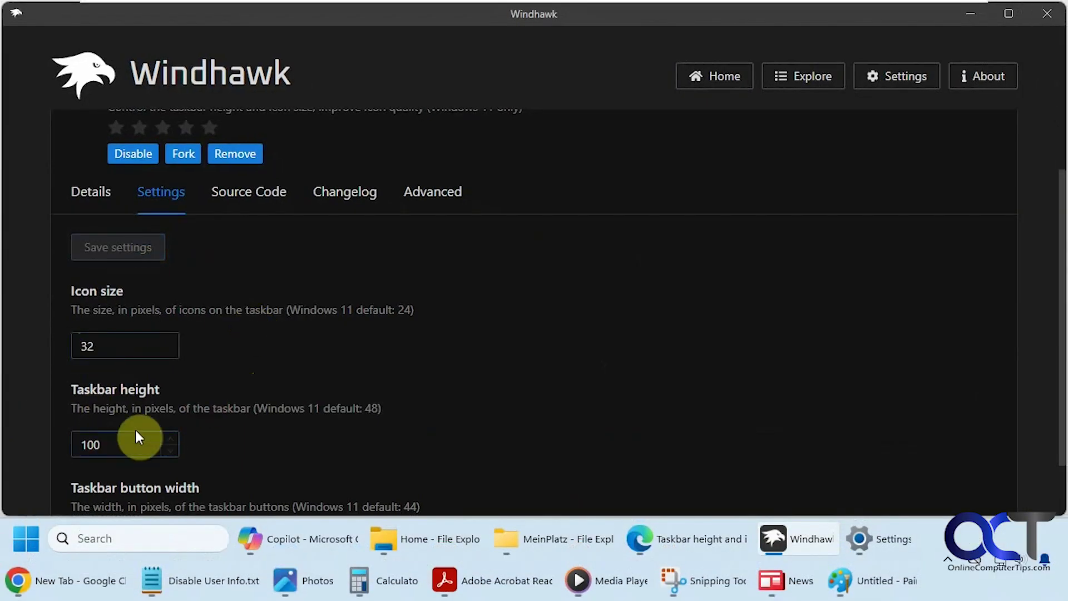
drag(105, 442, 47, 447)
text(70)
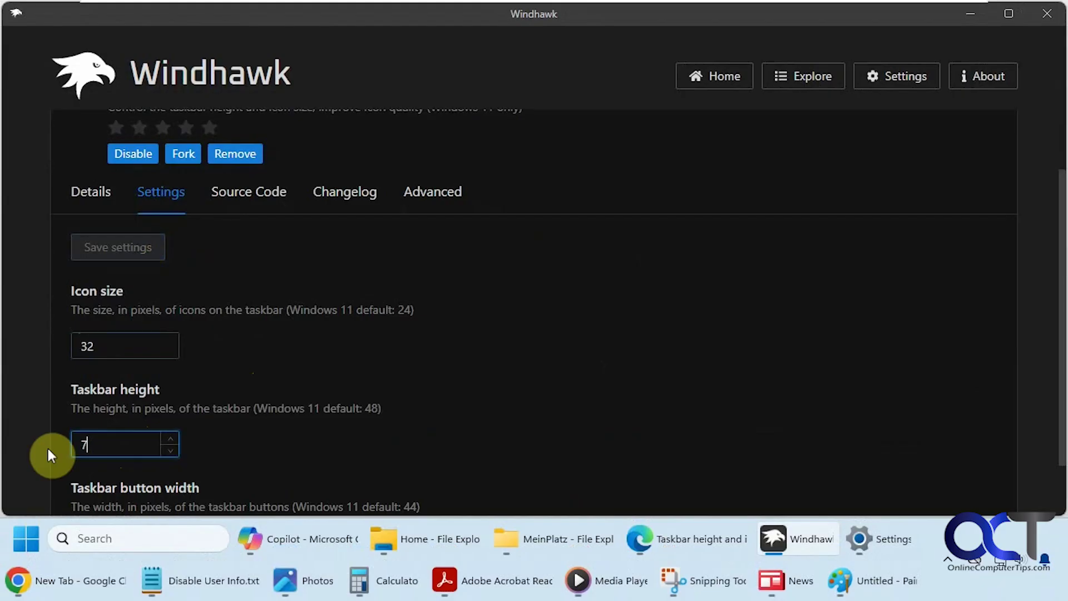
click(140, 246)
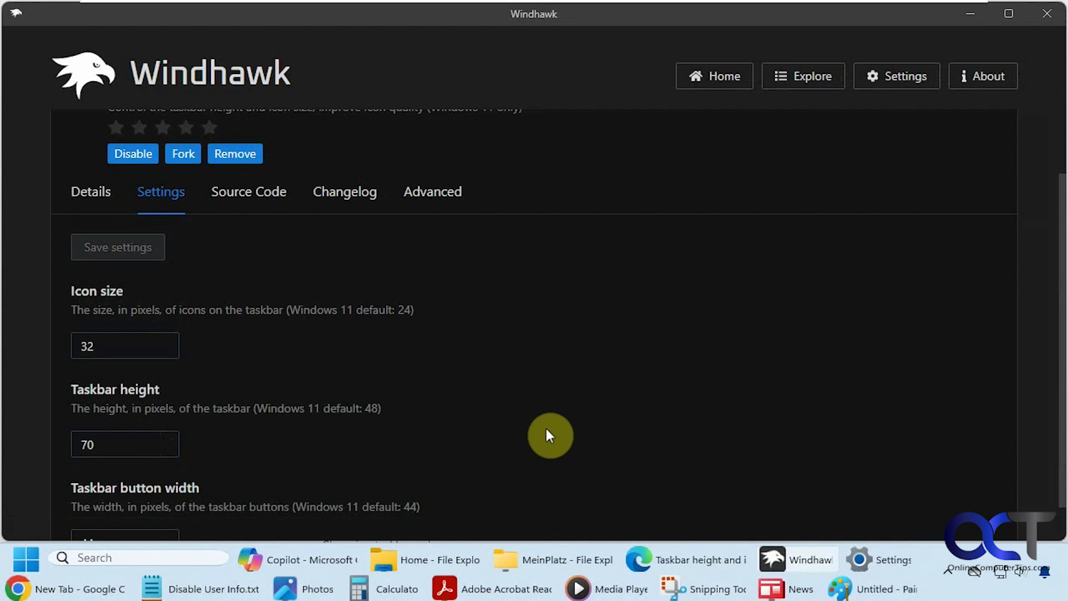
scroll(546, 431, up, 2)
- Save the Multirow taskbar mod with Rows set to 3, then open Taskbar height and icon size details
click(84, 147)
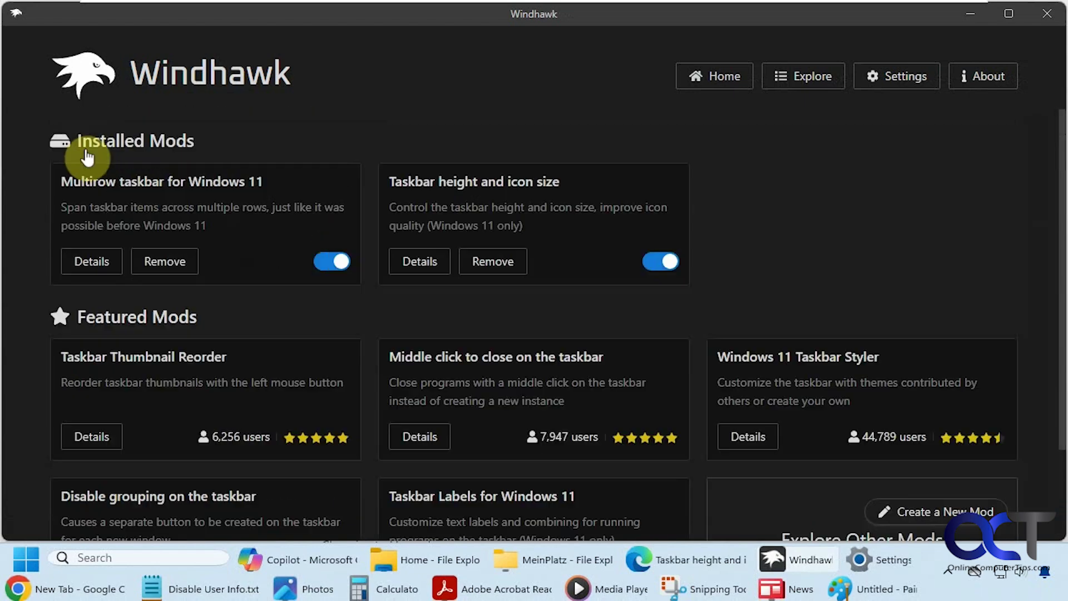
click(94, 267)
click(165, 282)
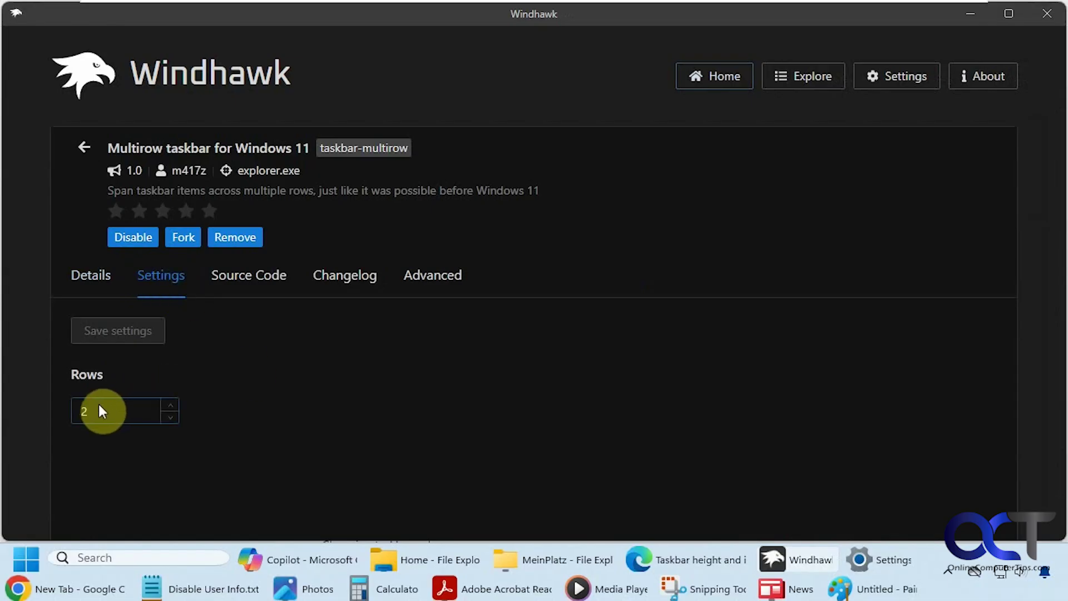
drag(98, 405, 69, 413)
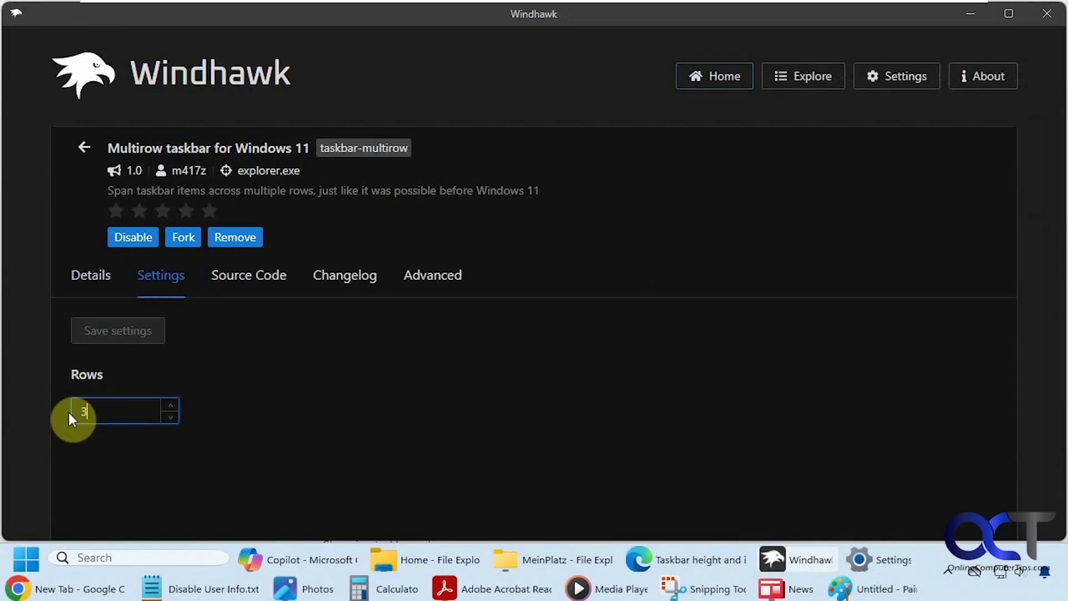
text(3)
click(146, 330)
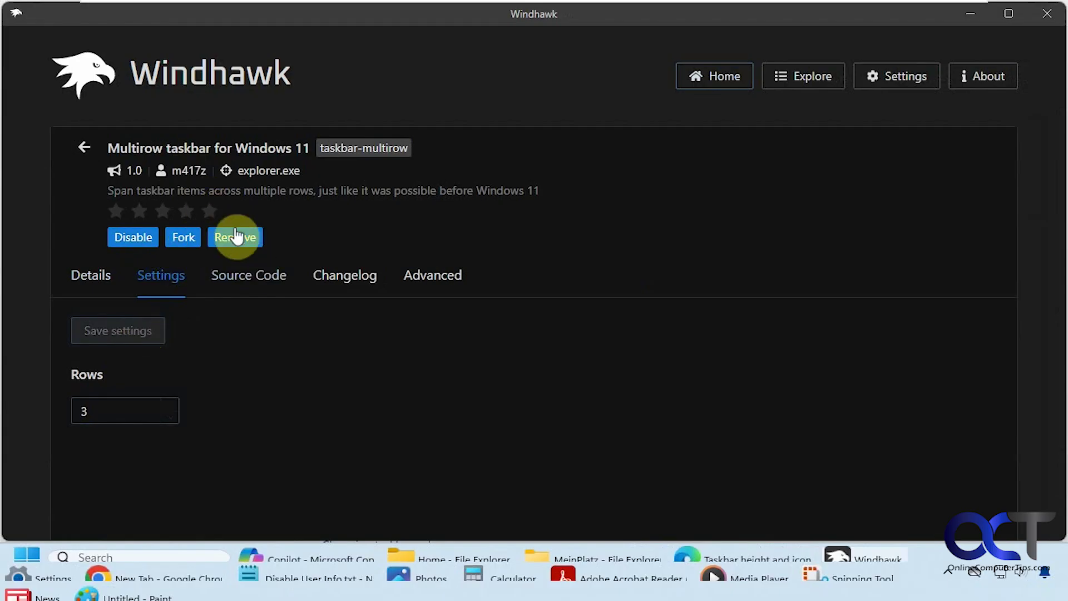
click(84, 148)
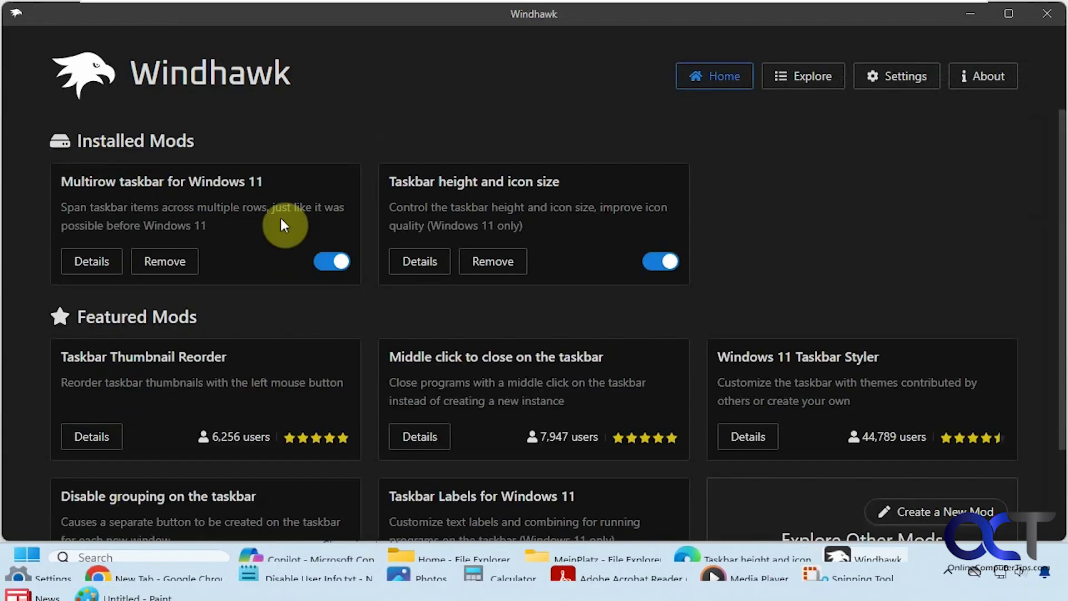
click(420, 265)
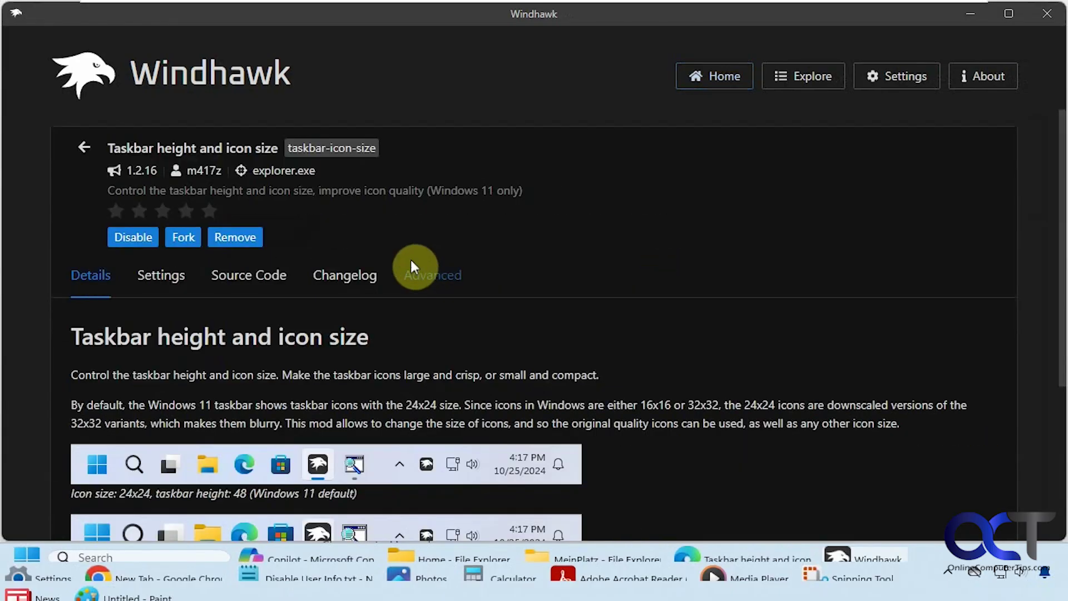
- Save a trial taskbar height of 100 px, then save it back at 70 px
click(161, 276)
double_click(91, 520)
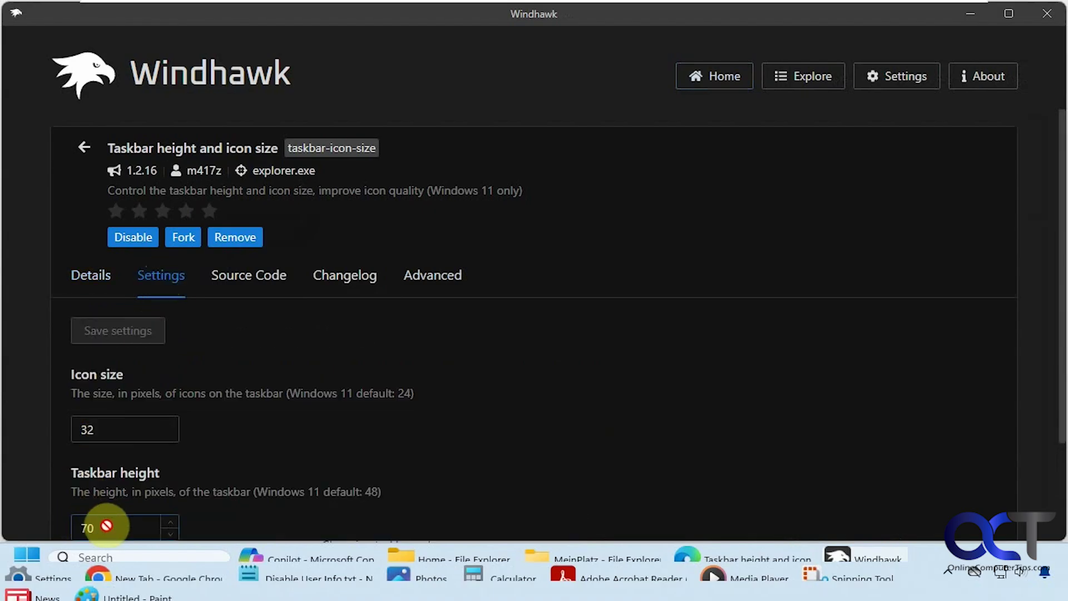
text(100)
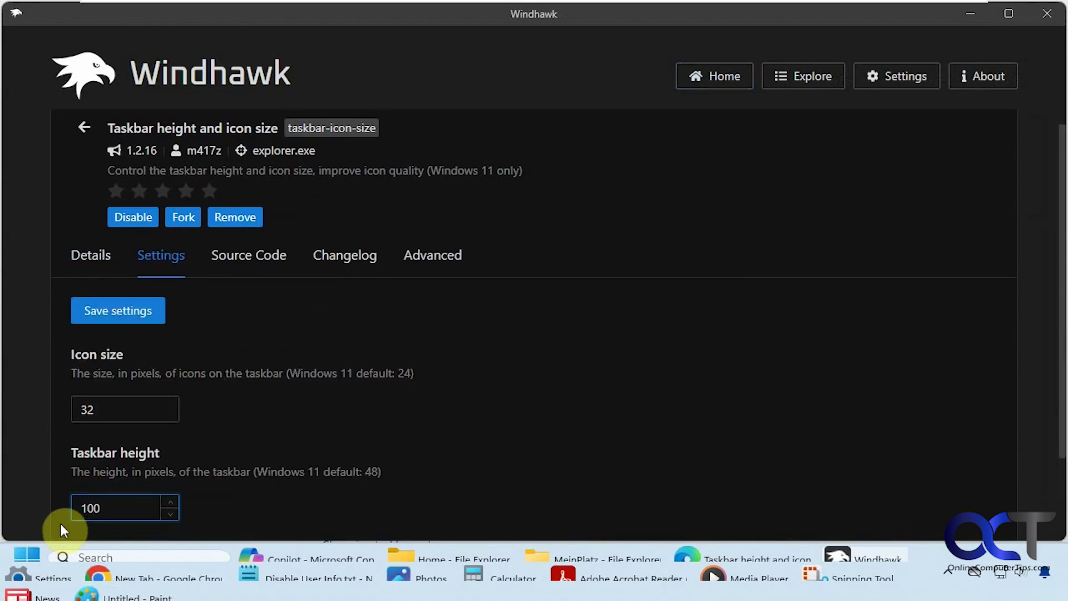
click(134, 316)
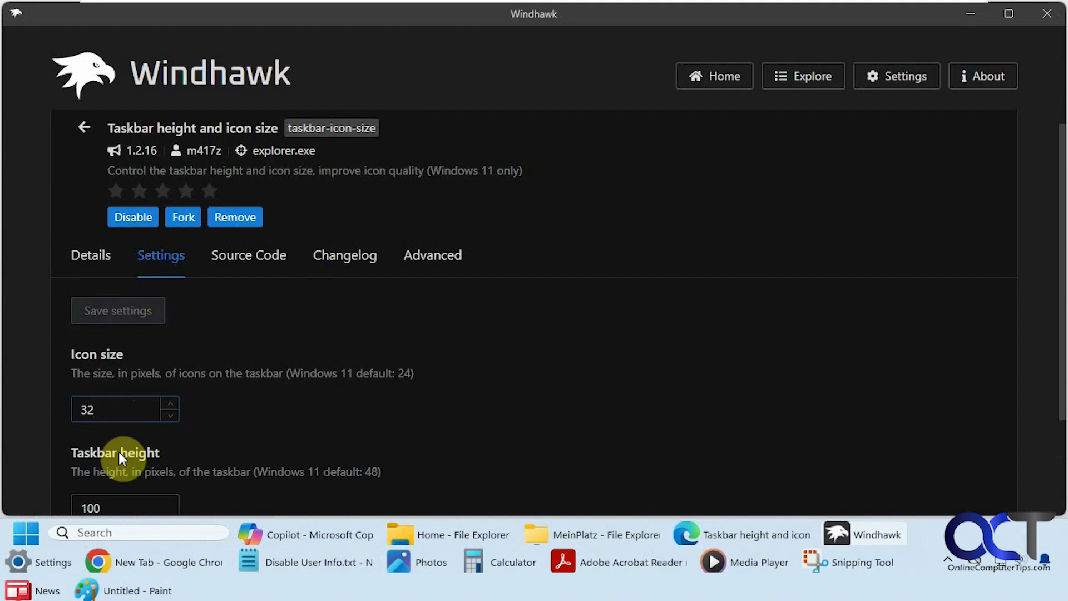
scroll(108, 490, down, 2)
click(74, 413)
double_click(94, 412)
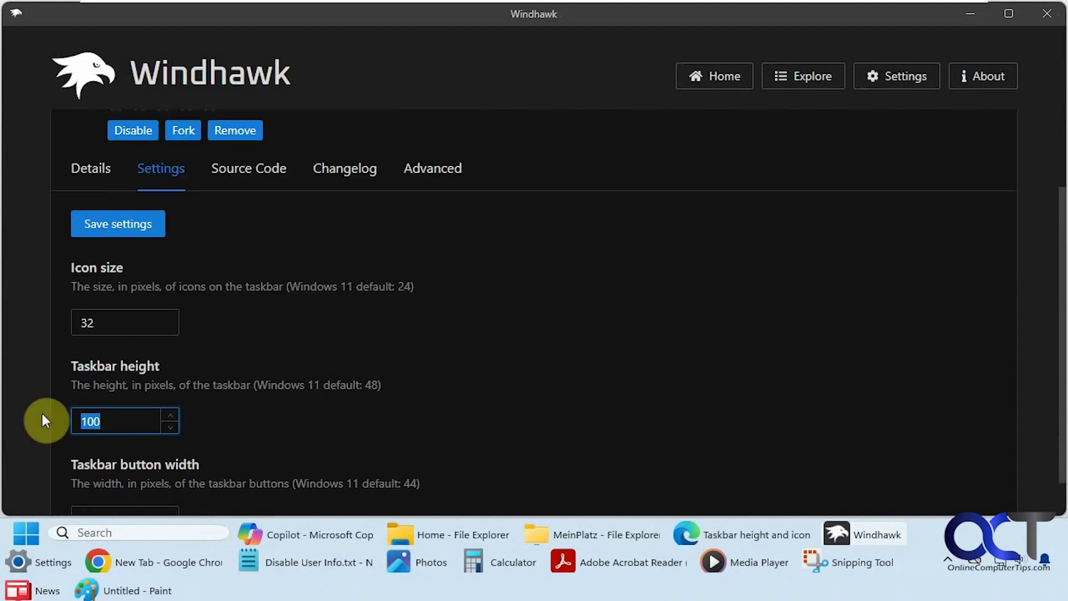
text(70)
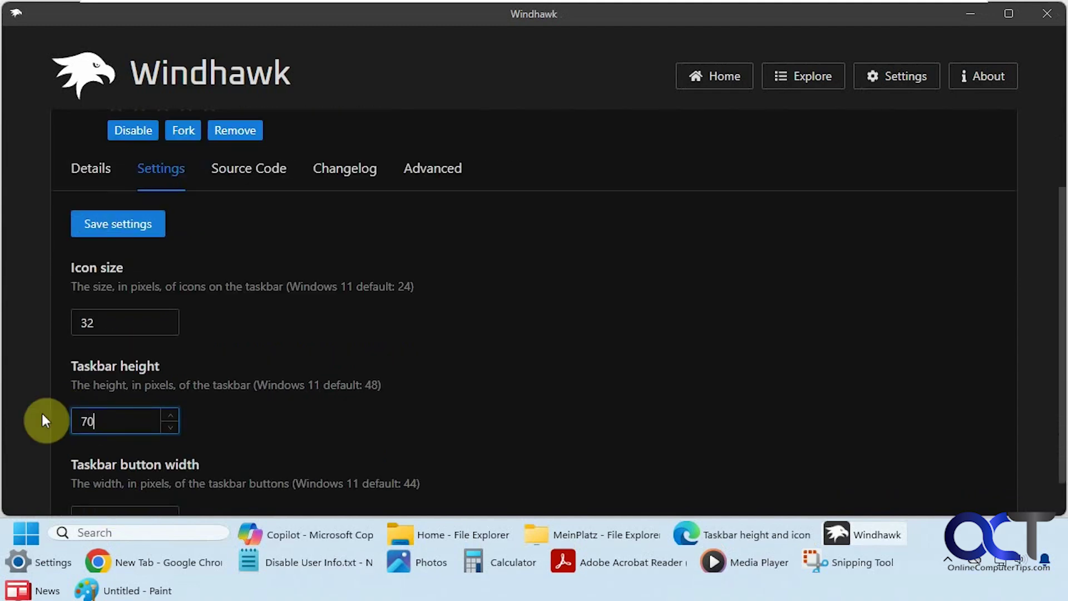
click(118, 223)
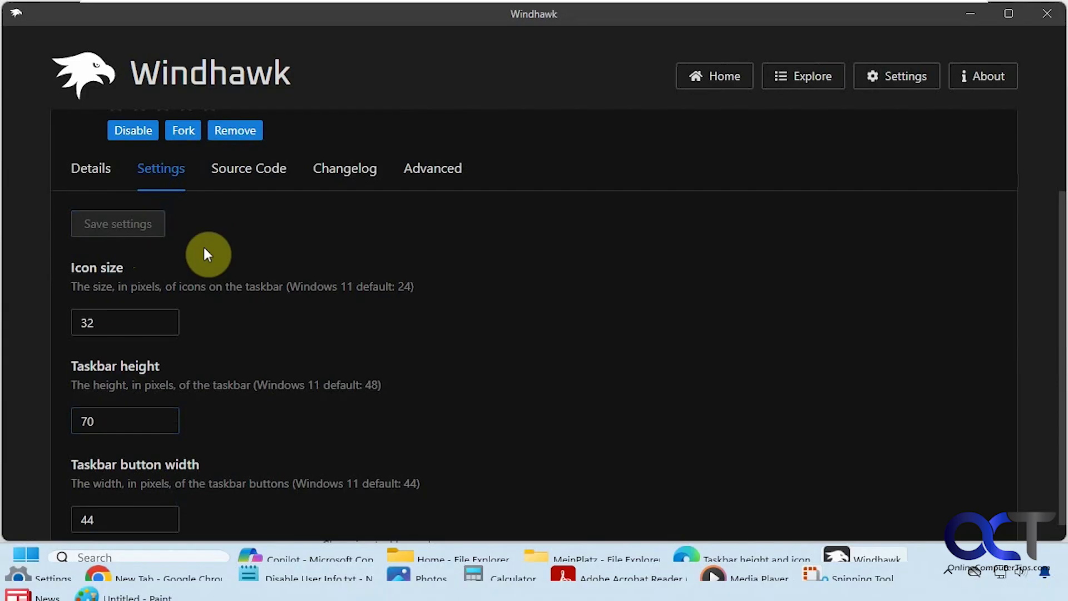
scroll(204, 253, up, 2)
- Change the Multirow taskbar mod's Rows from 3 to 2 and save it
click(79, 152)
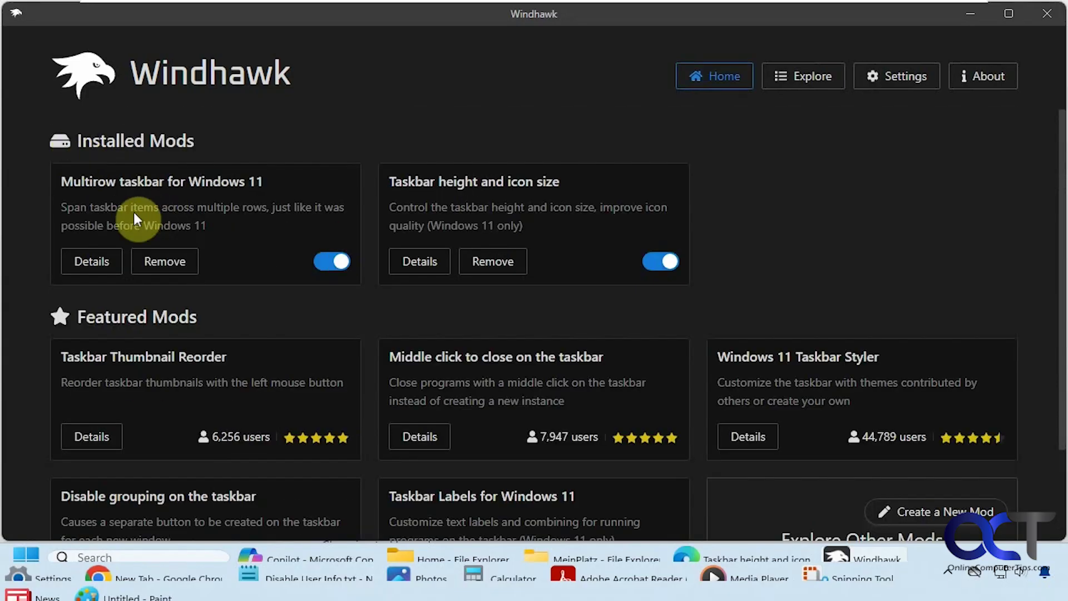
click(106, 261)
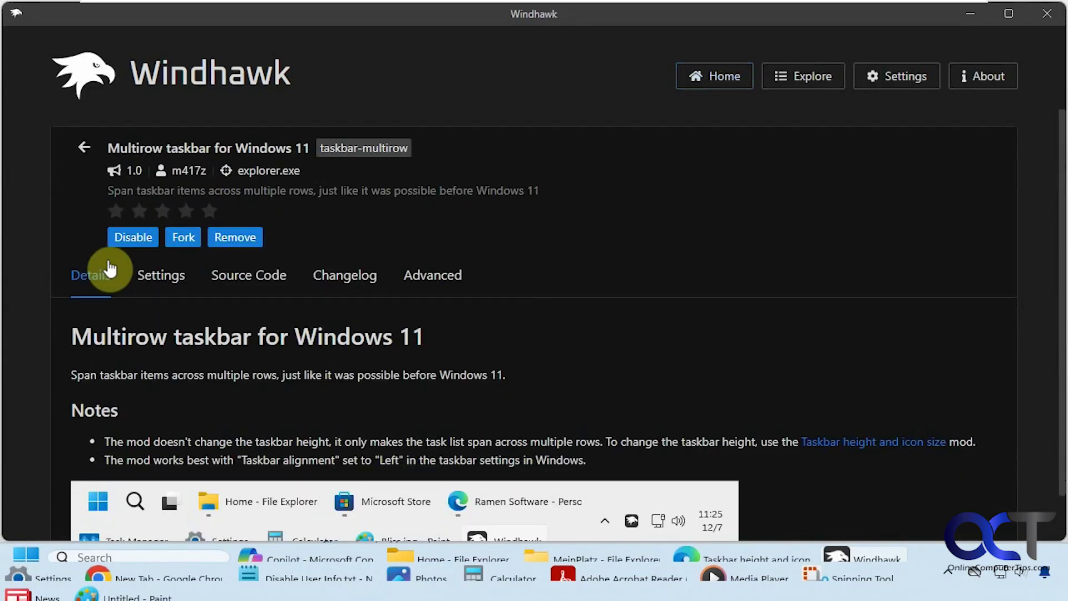
click(173, 278)
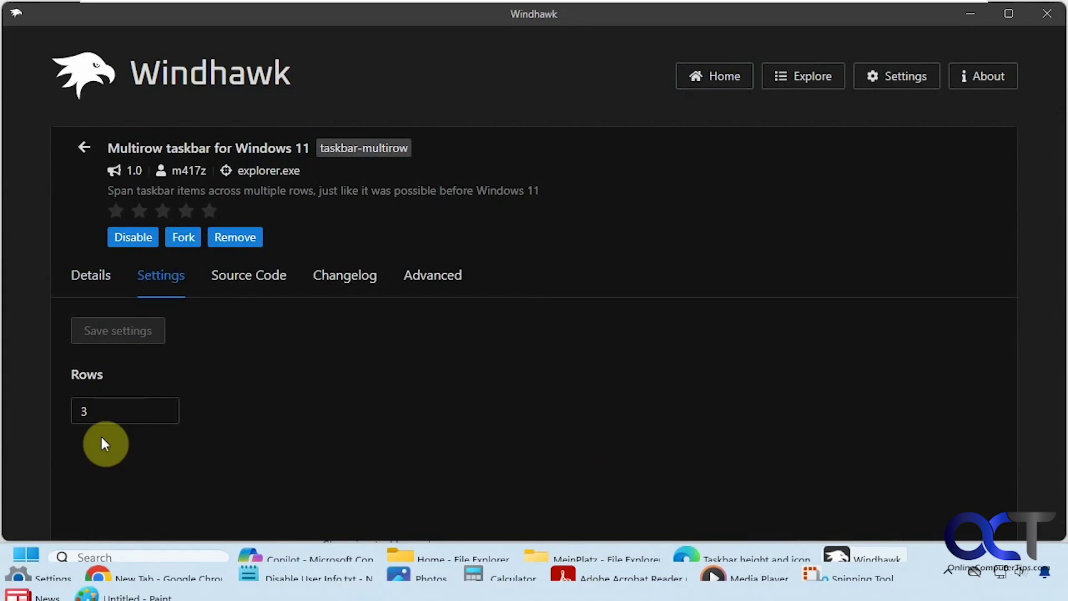
key(Tab)
text(2)
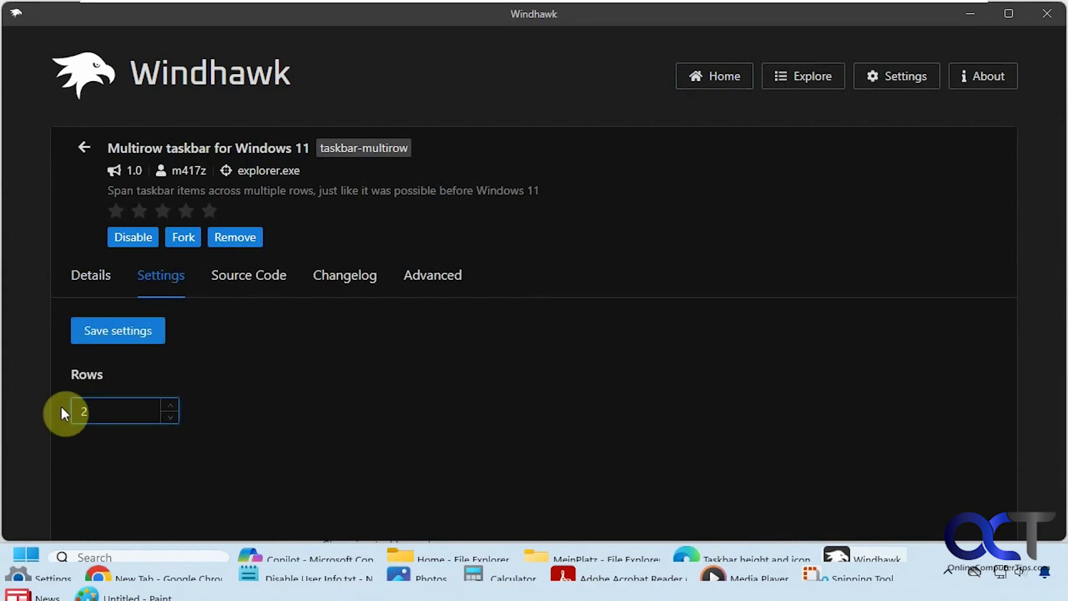
click(134, 329)
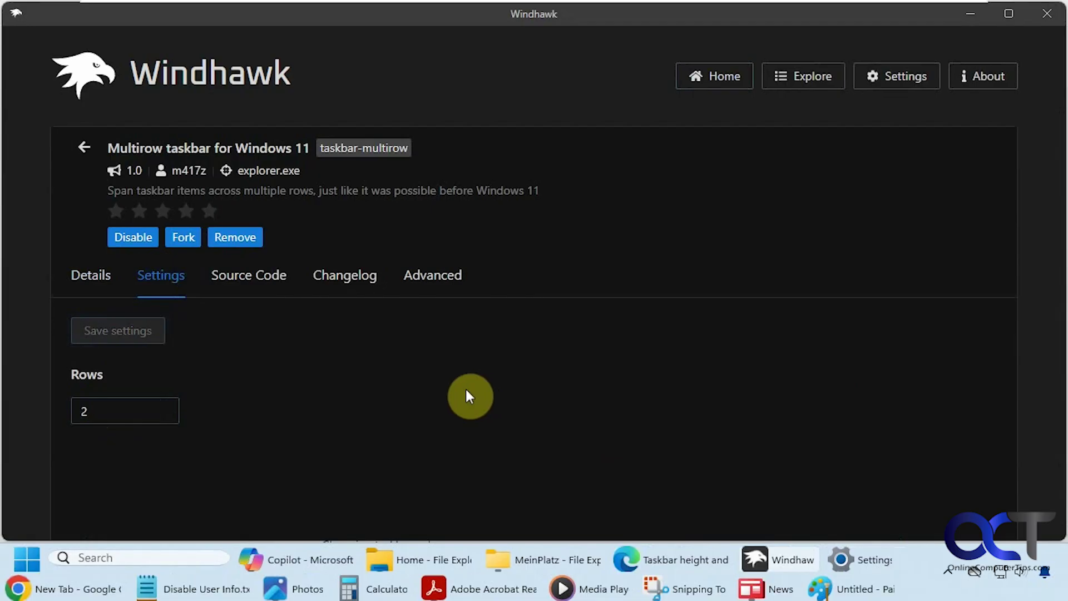
click(84, 147)
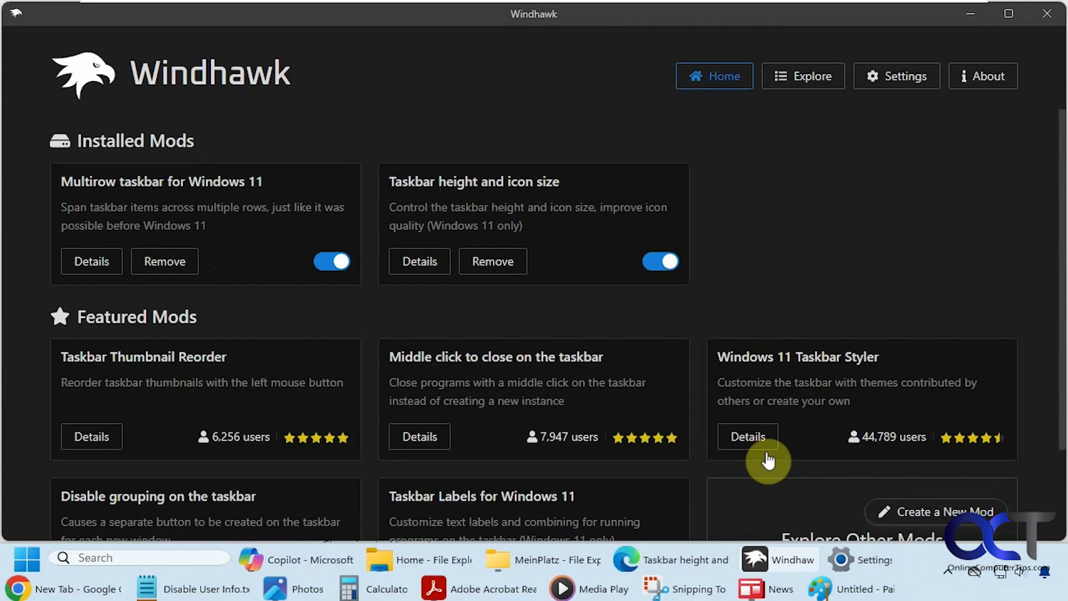
- Open Taskbar settings from the taskbar's right-click menu and expand Taskbar behaviors
click(860, 558)
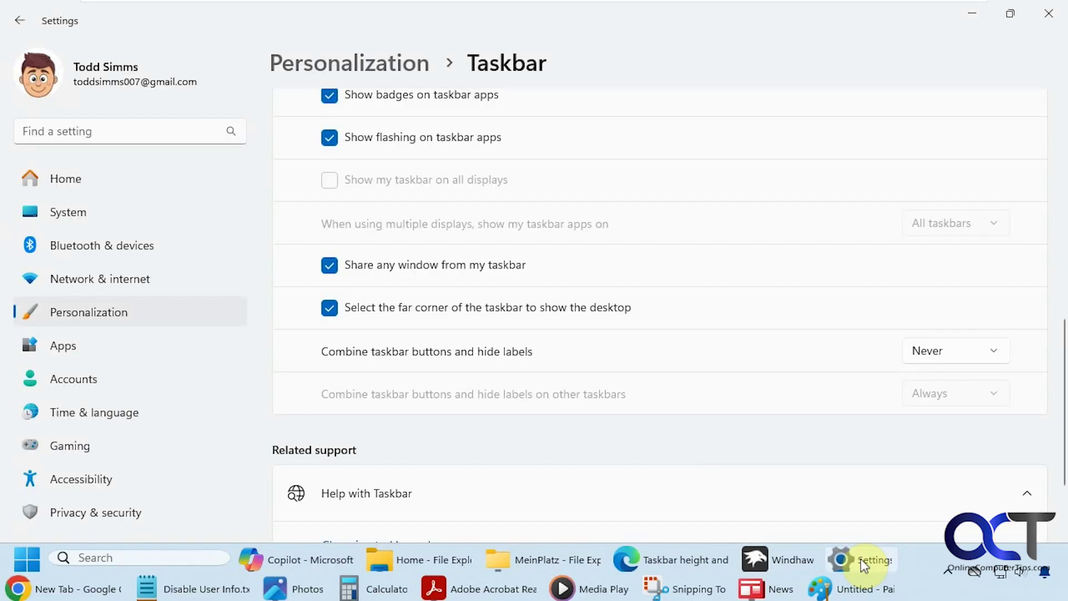
right_click(907, 560)
click(944, 529)
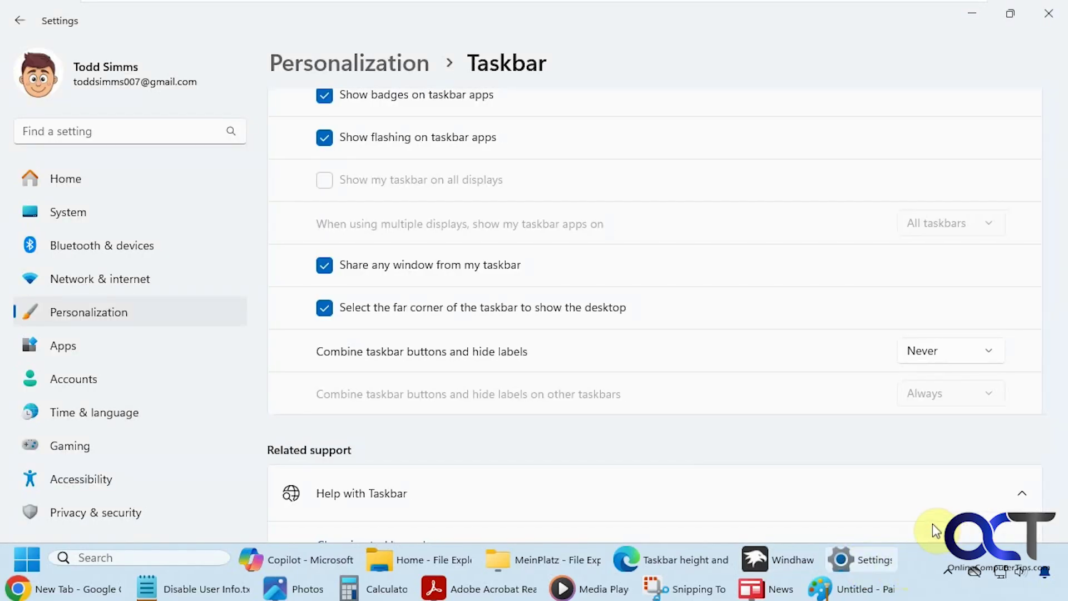
scroll(805, 416, down, 4)
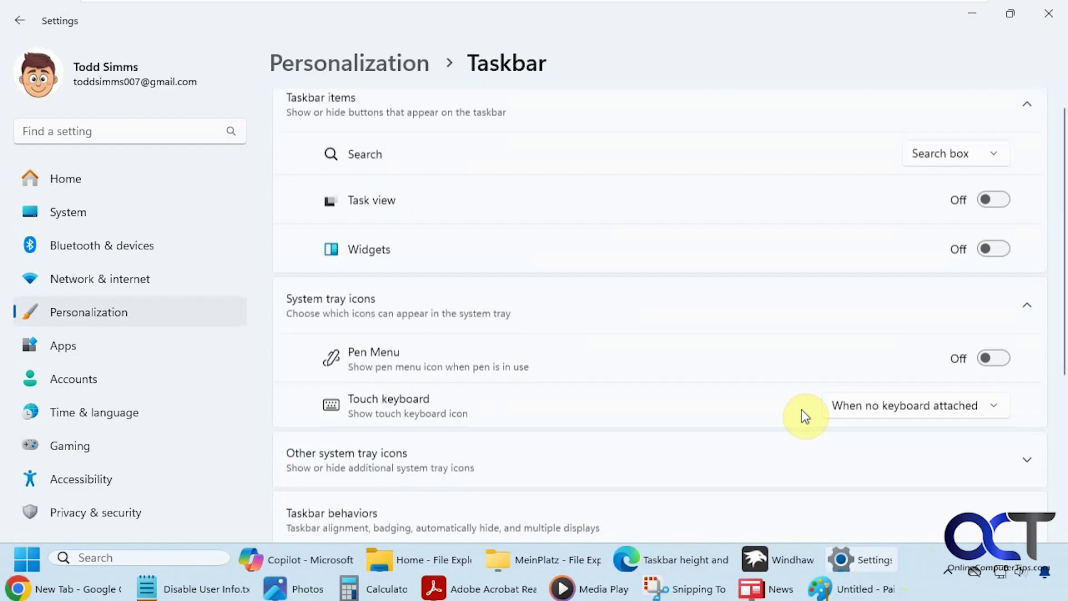
click(792, 336)
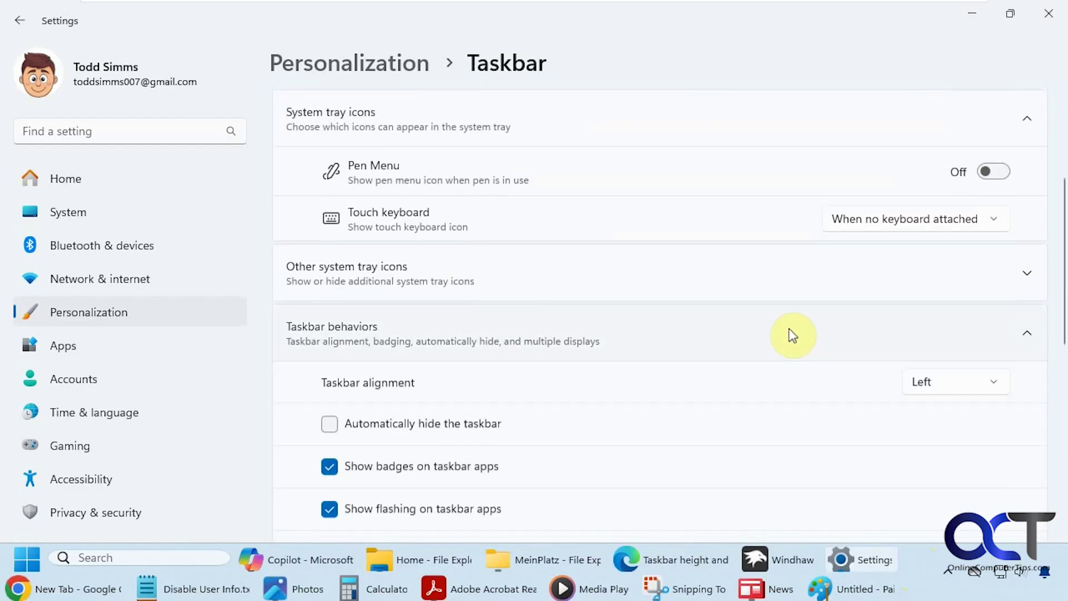
- Switch Combine taskbar buttons and hide labels to Always, then back to Never
scroll(794, 394, down, 2)
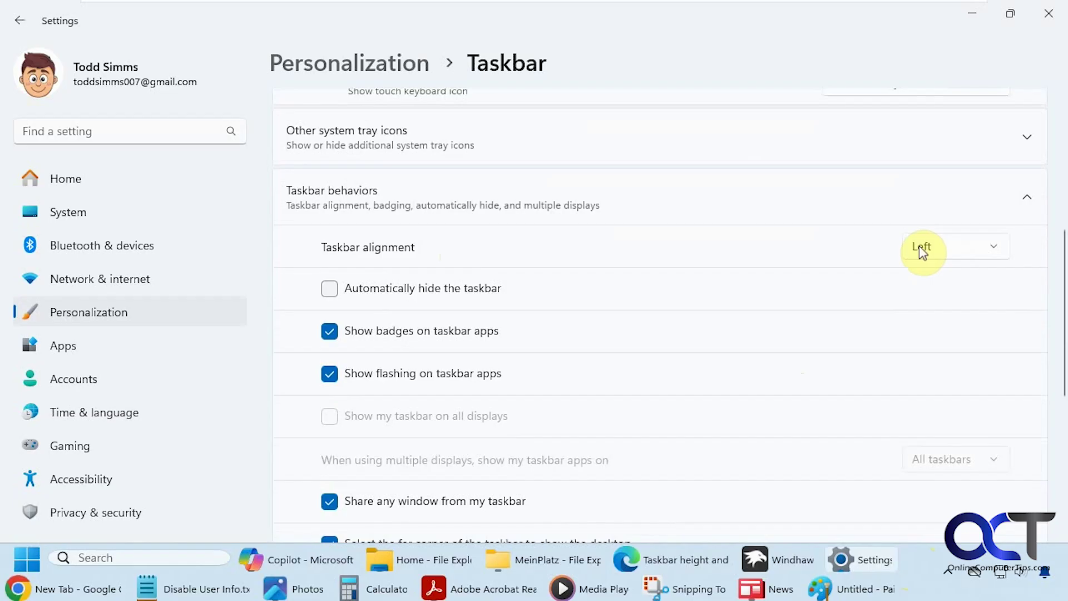
scroll(849, 336, down, 4)
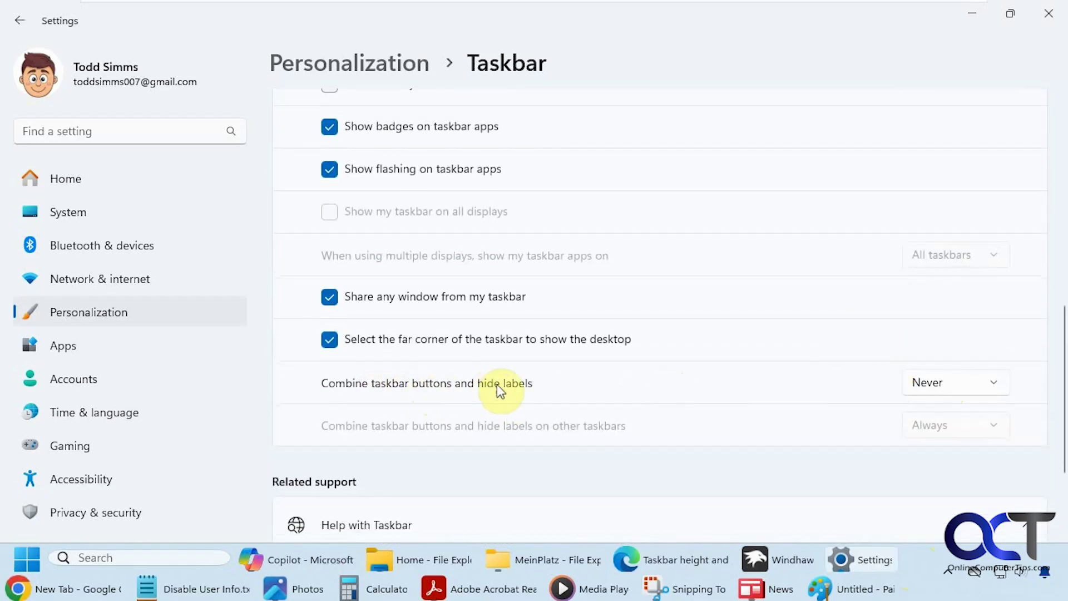
click(917, 377)
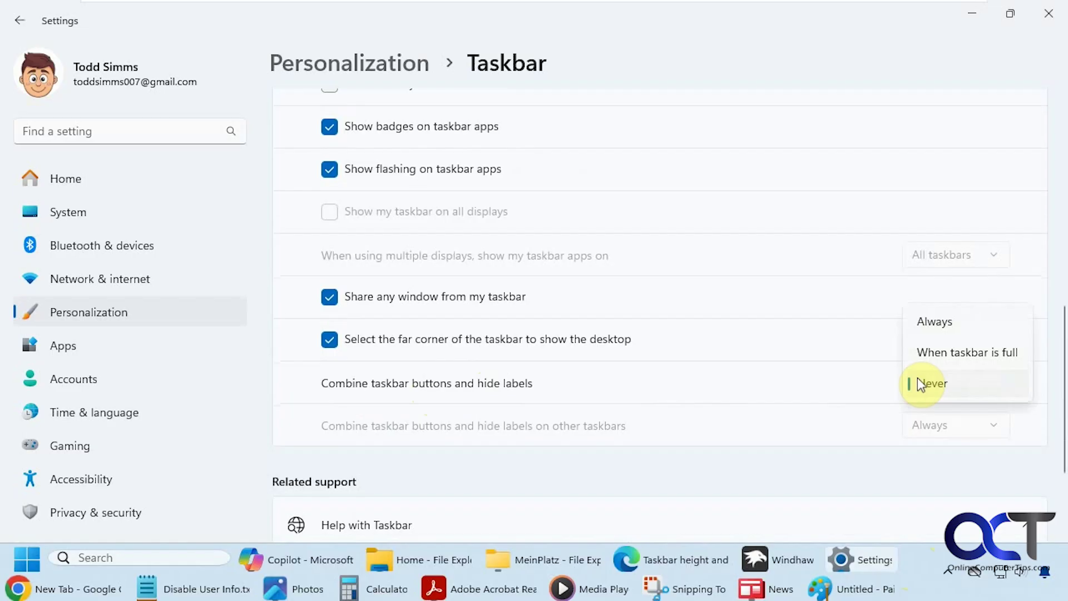
click(932, 328)
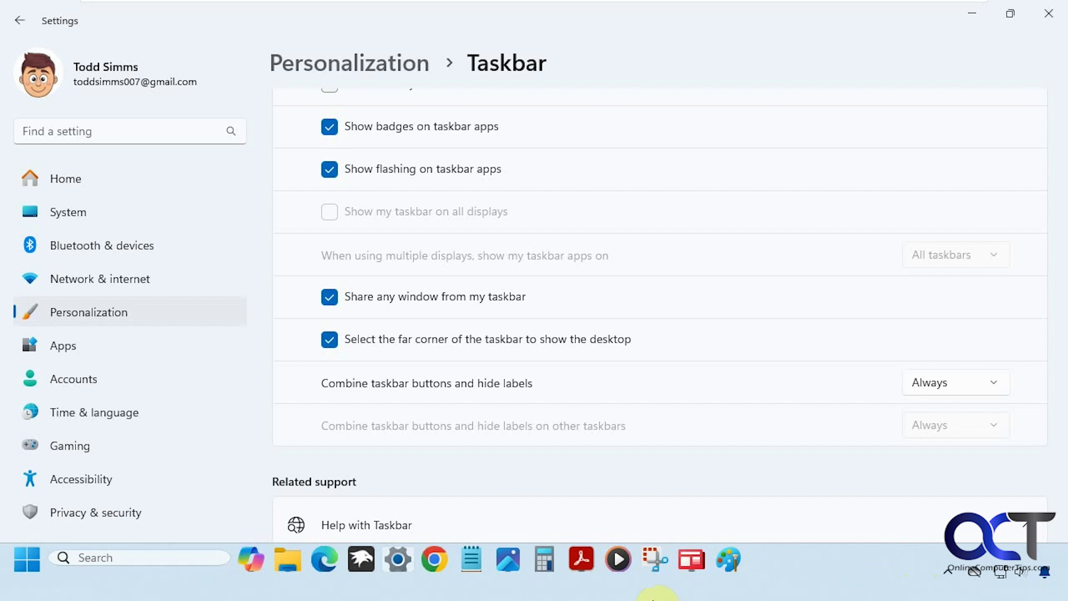
click(929, 389)
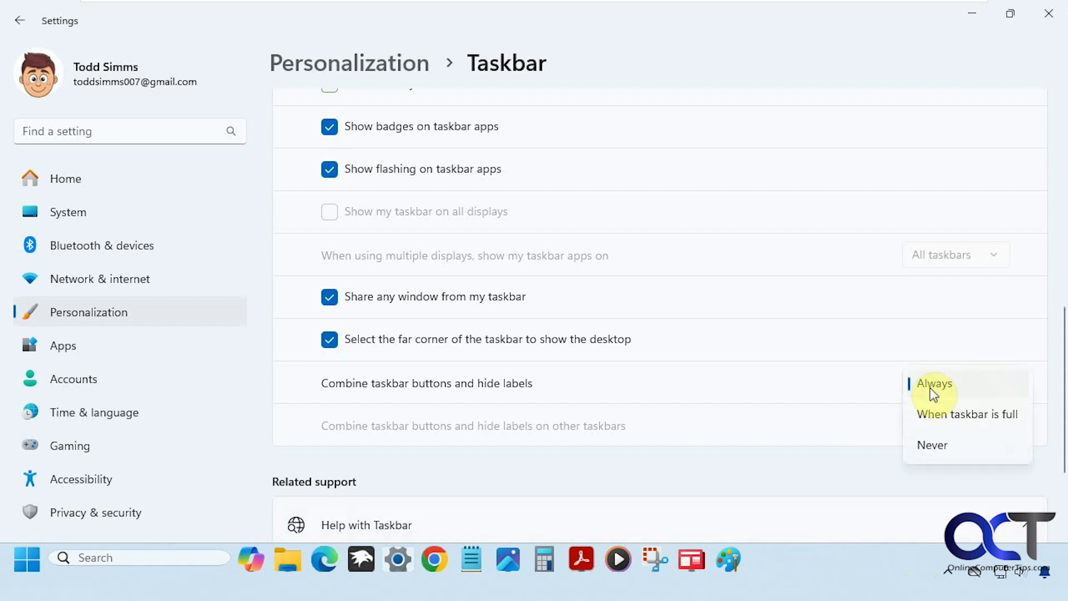
click(936, 442)
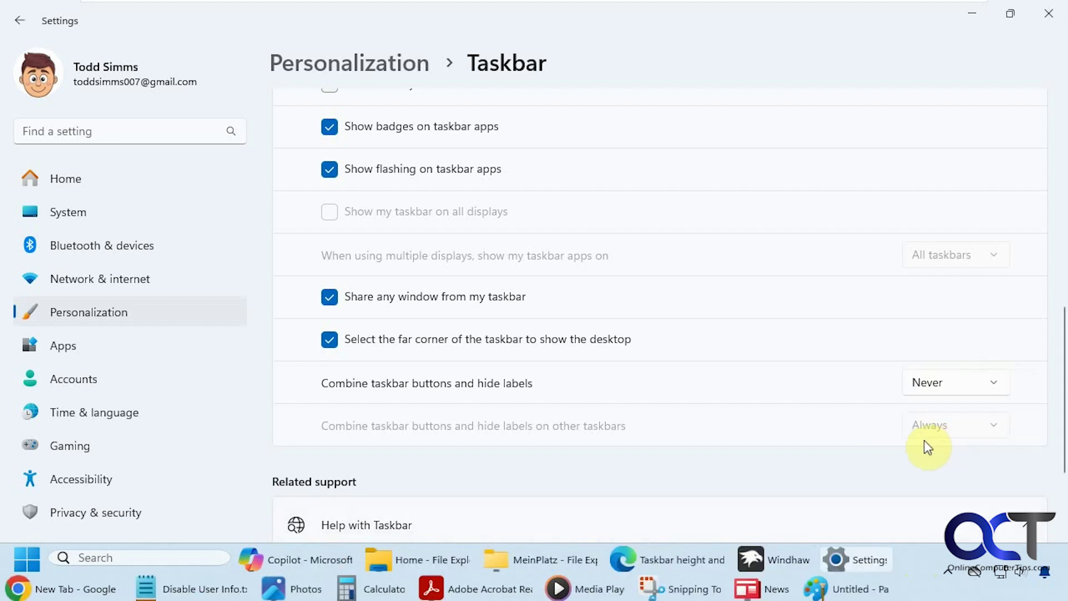
click(787, 551)
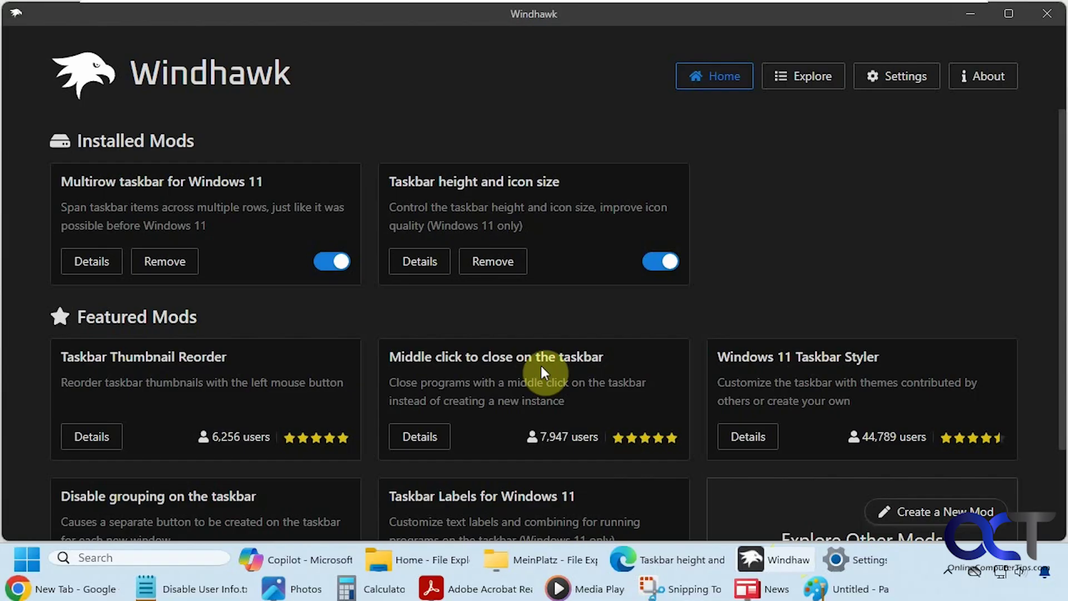
click(88, 262)
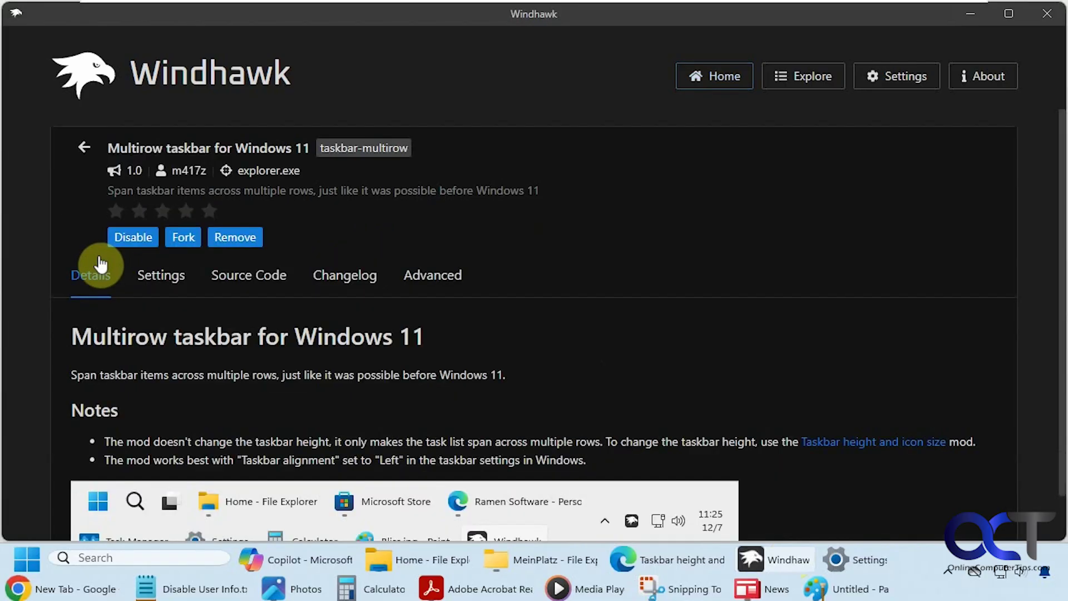
click(160, 277)
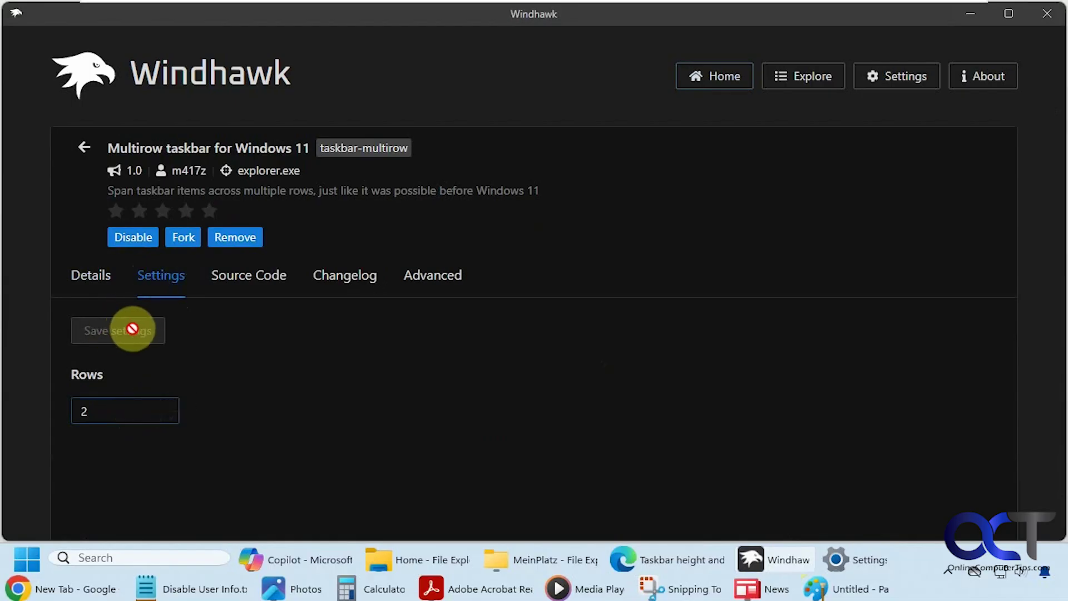
click(83, 148)
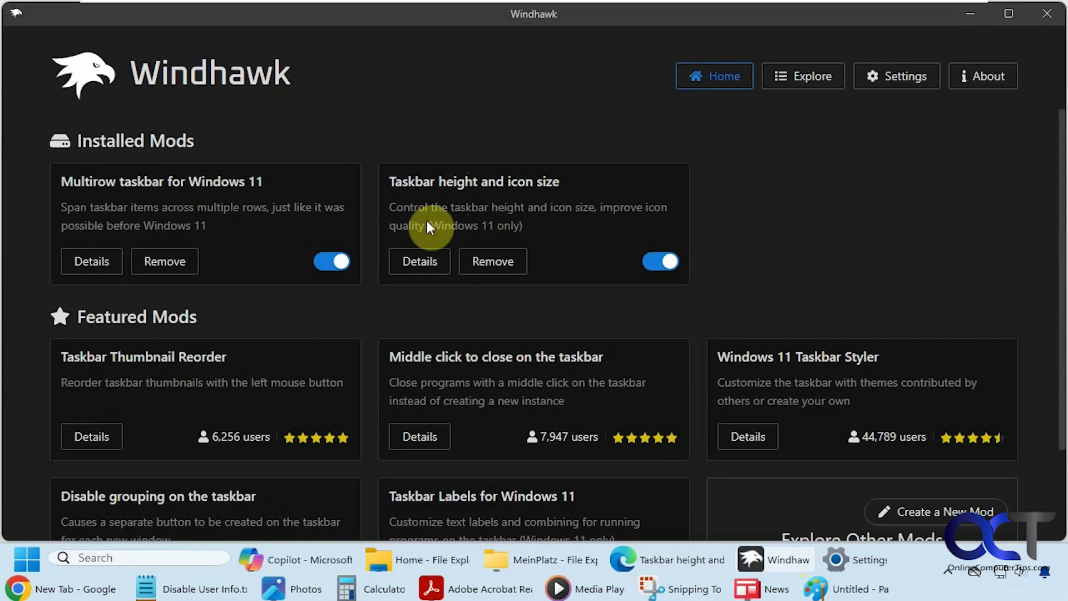
- Review the Taskbar height and icon size settings: icon size 32, height 70, button width 44
click(426, 264)
click(164, 276)
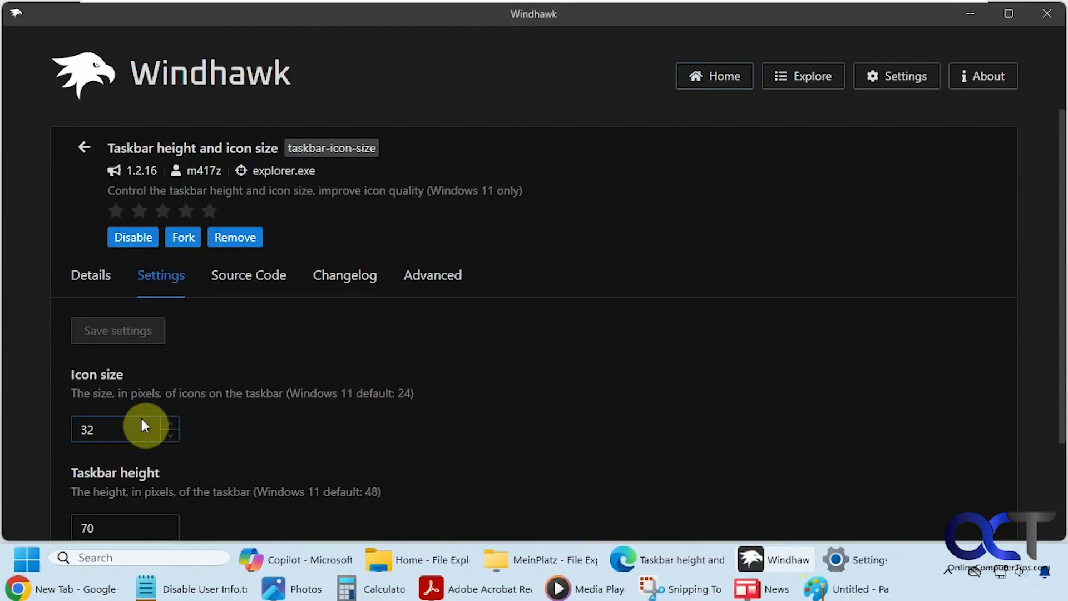
scroll(346, 428, down, 1)
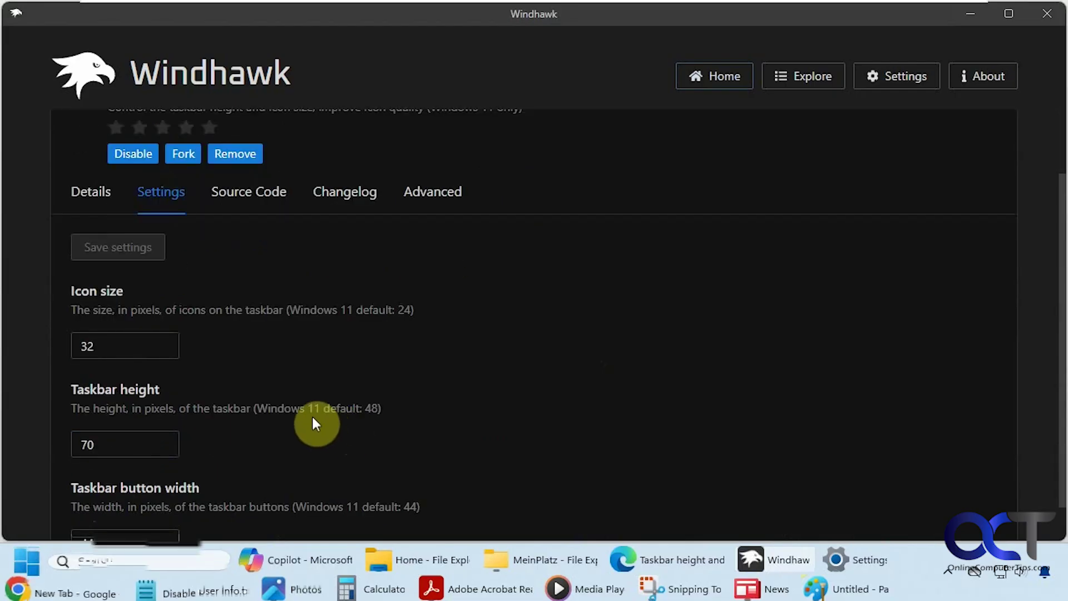
scroll(315, 424, down, 1)
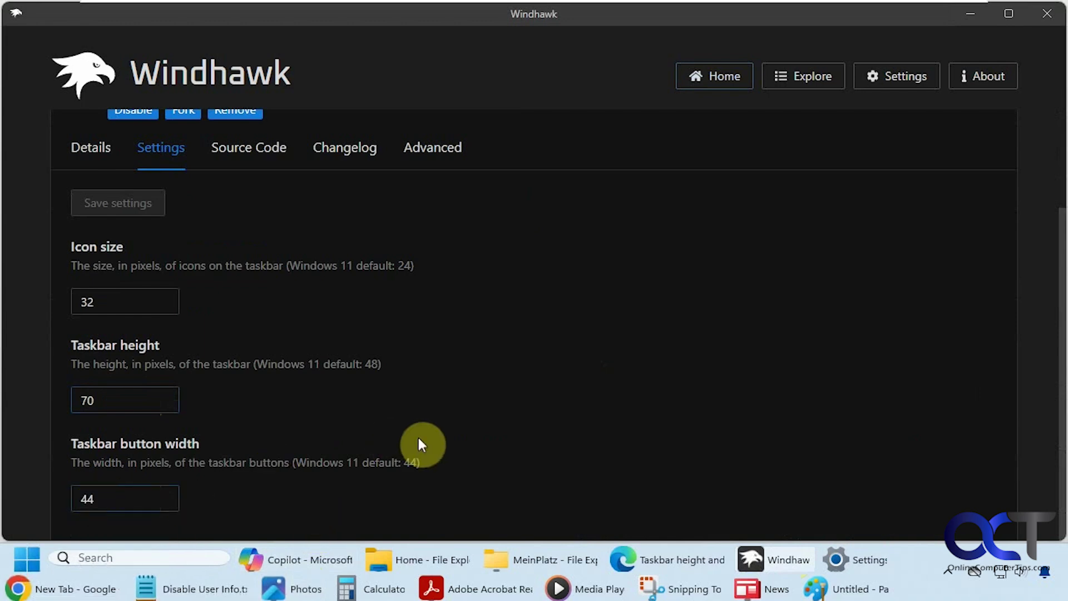
scroll(534, 410, up, 3)
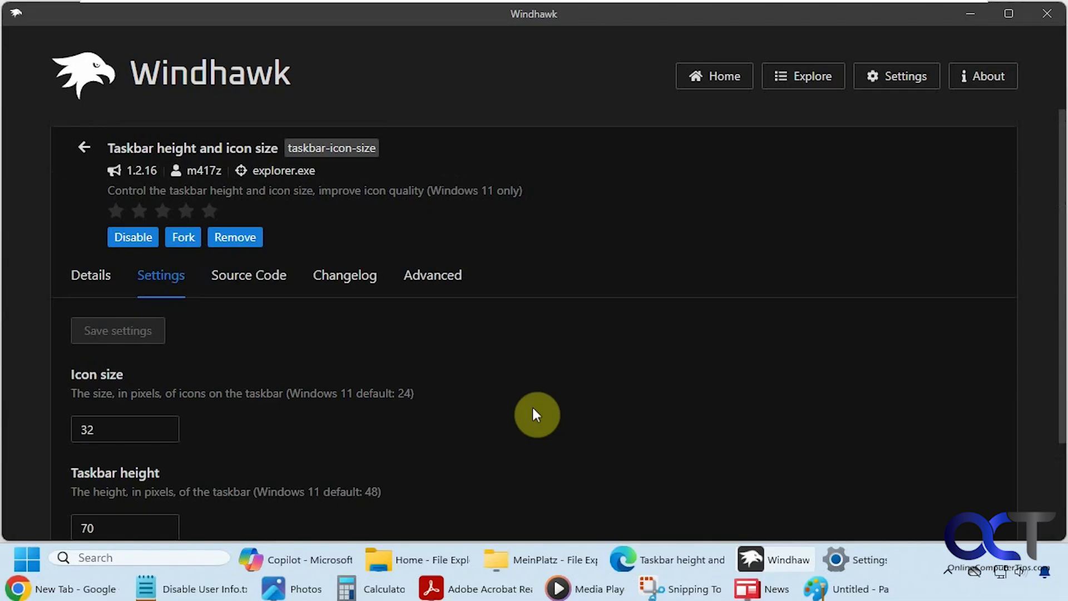